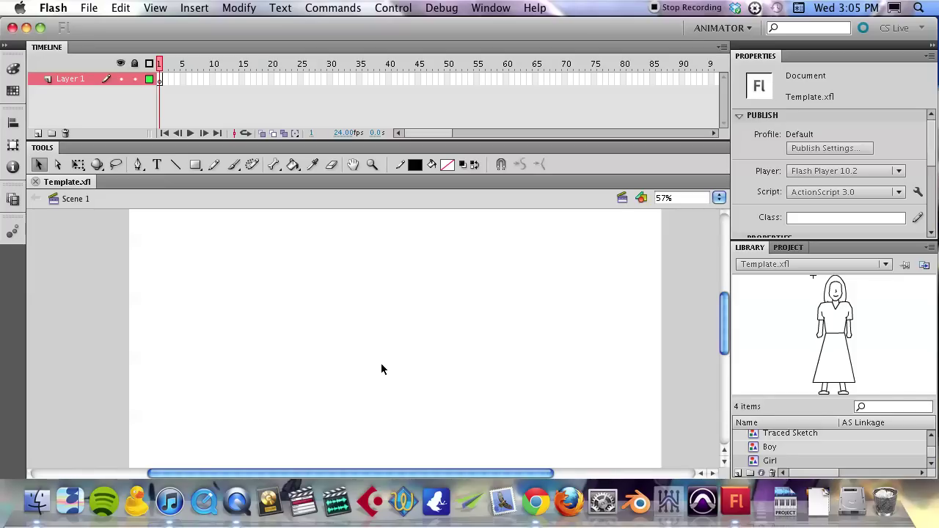
Preview the Traced Sketch, Traced Bitmap, Boy and Girl items in the Library
{"action": "scroll", "coordinate": [769, 448], "scroll_direction": "up", "scroll_amount": 1}
{"action": "left_click", "coordinate": [776, 450]}
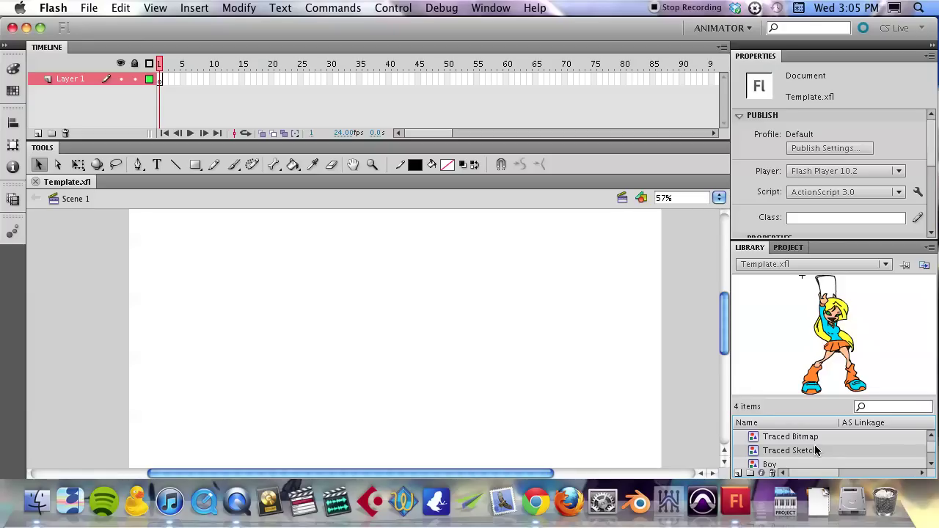
{"action": "left_click", "coordinate": [812, 438]}
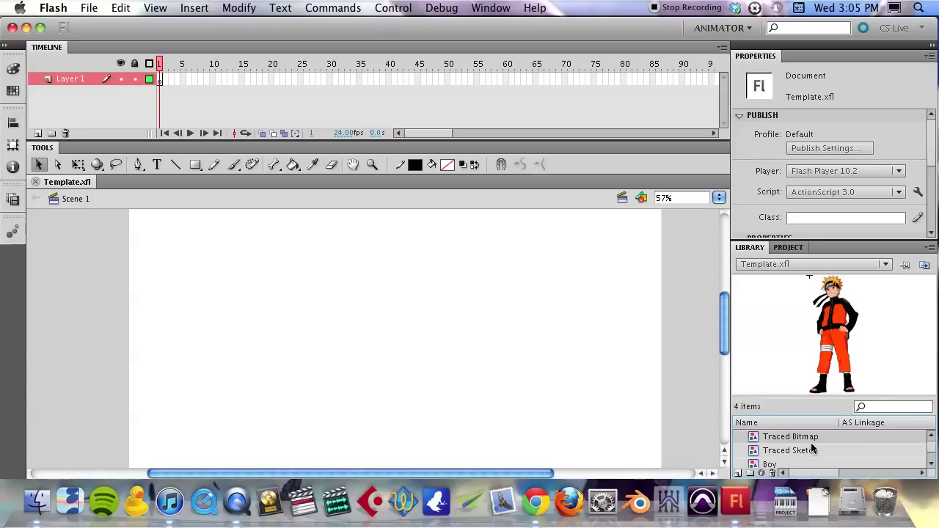
{"action": "scroll", "coordinate": [812, 450], "scroll_direction": "down", "scroll_amount": 2}
{"action": "left_click", "coordinate": [811, 443]}
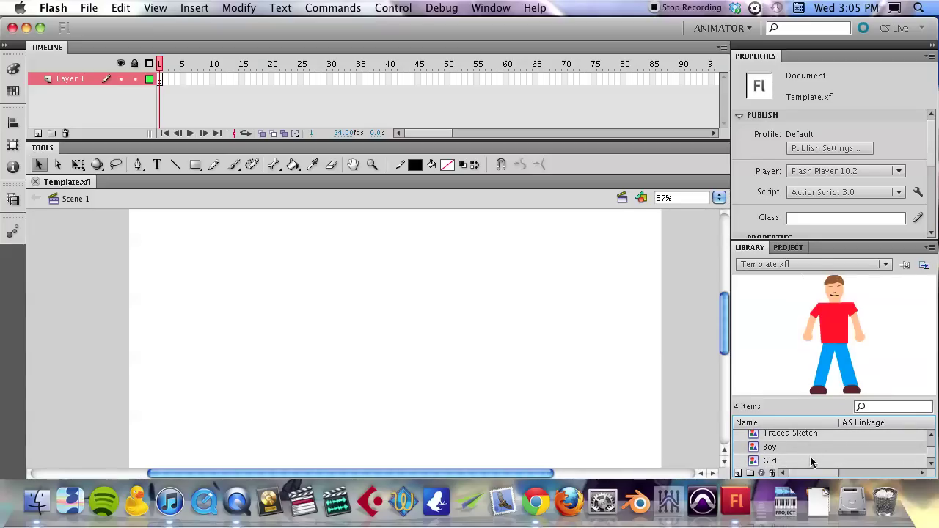
{"action": "key", "text": "Down"}
{"action": "key", "text": "Up"}
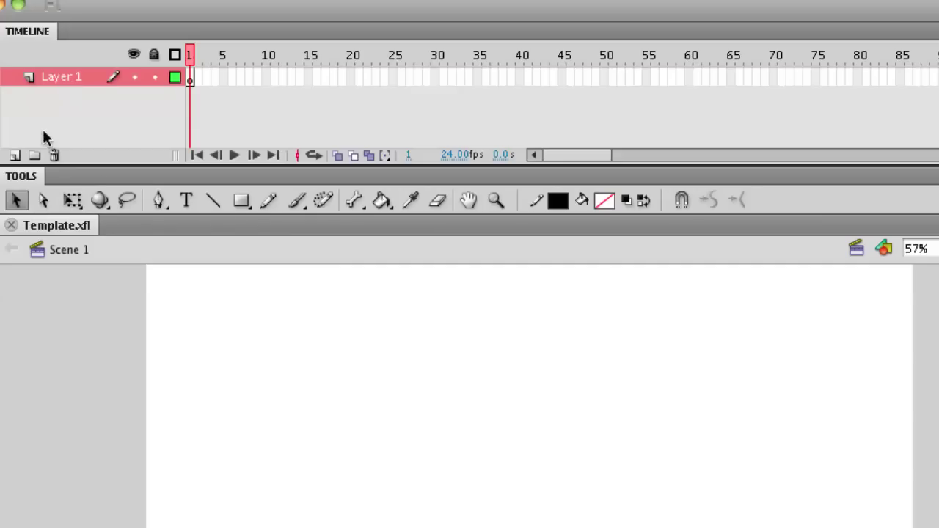
Rename Layer 1 to Boy
{"action": "double_click", "coordinate": [58, 78]}
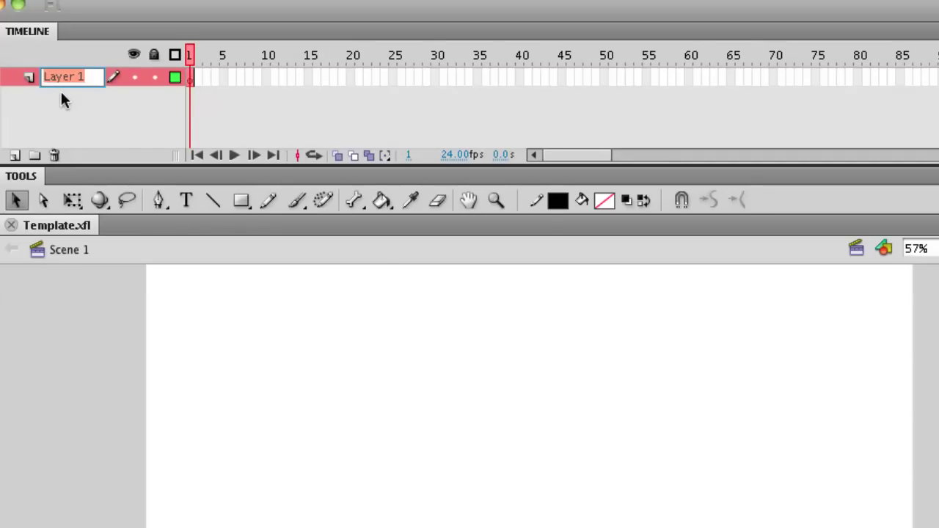
{"action": "type", "text": "Boy"}
{"action": "key", "text": "Return"}
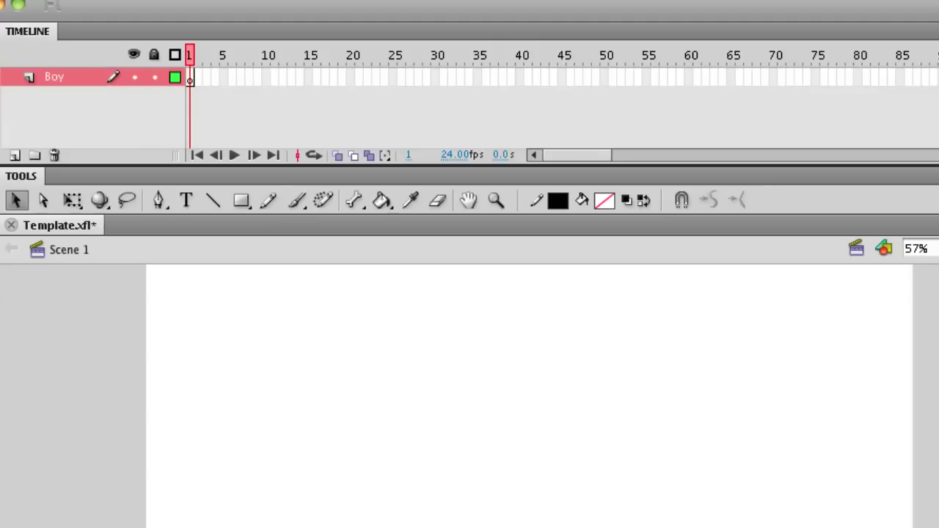
Add a new layer above Boy and name it Girl
{"action": "left_click", "coordinate": [14, 155]}
{"action": "double_click", "coordinate": [48, 76]}
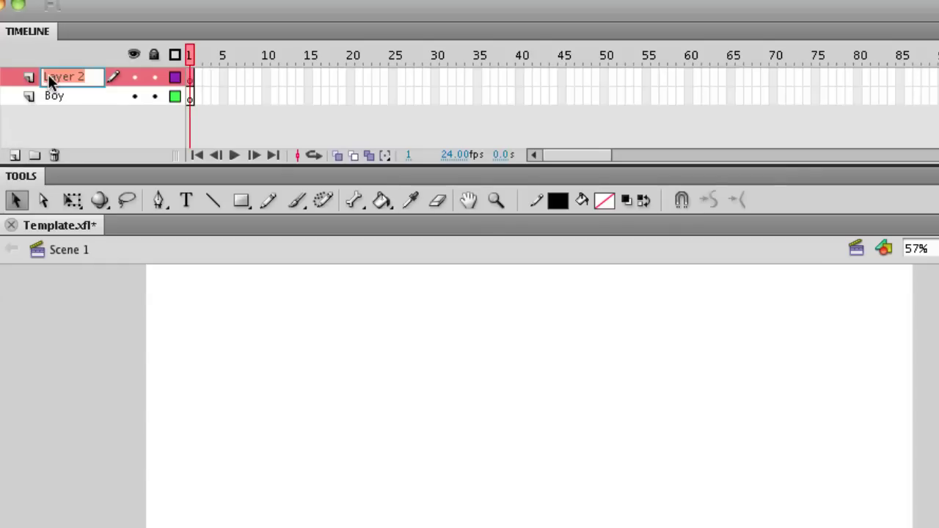
{"action": "type", "text": "C"}
{"action": "type", "text": "irl"}
{"action": "key", "text": "Return"}
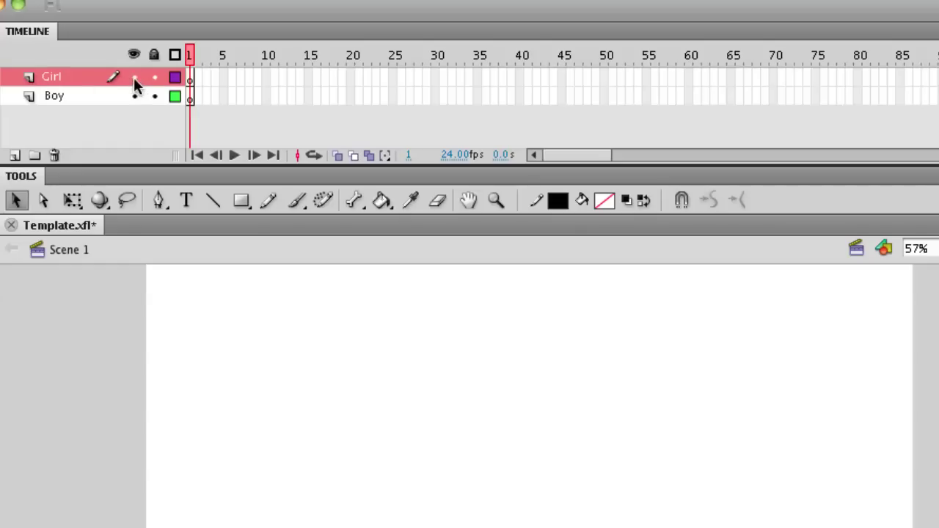
Lock the Girl layer and place the Boy symbol at the stage's left edge
{"action": "left_click", "coordinate": [155, 76]}
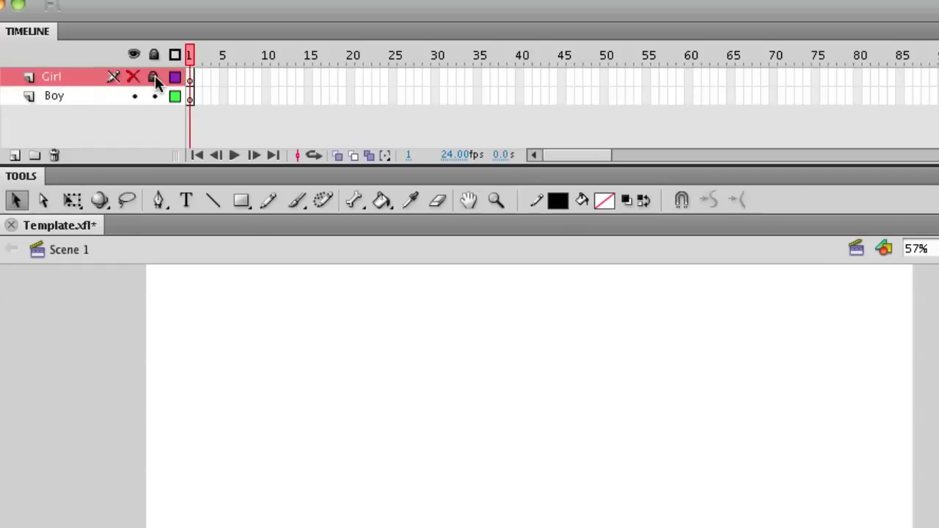
{"action": "left_click", "coordinate": [61, 98]}
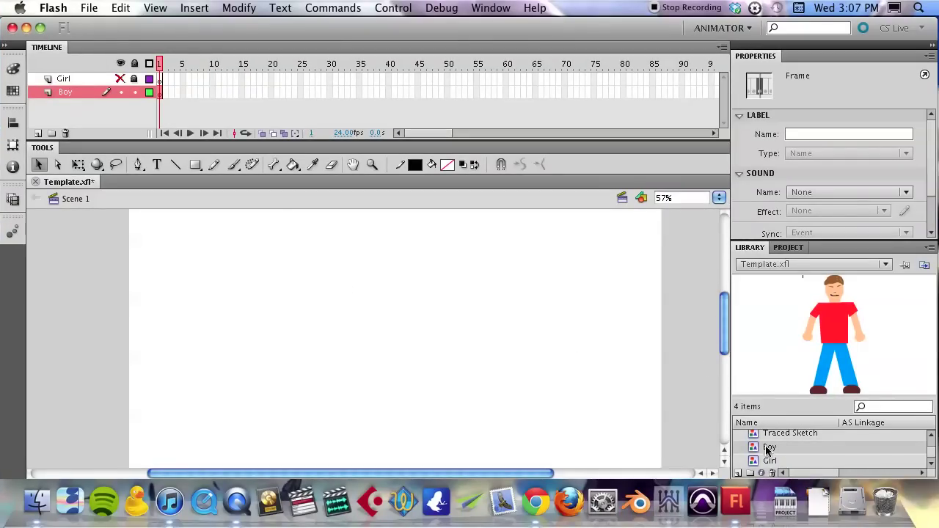
{"action": "left_click_drag", "start_coordinate": [770, 449], "coordinate": [168, 336]}
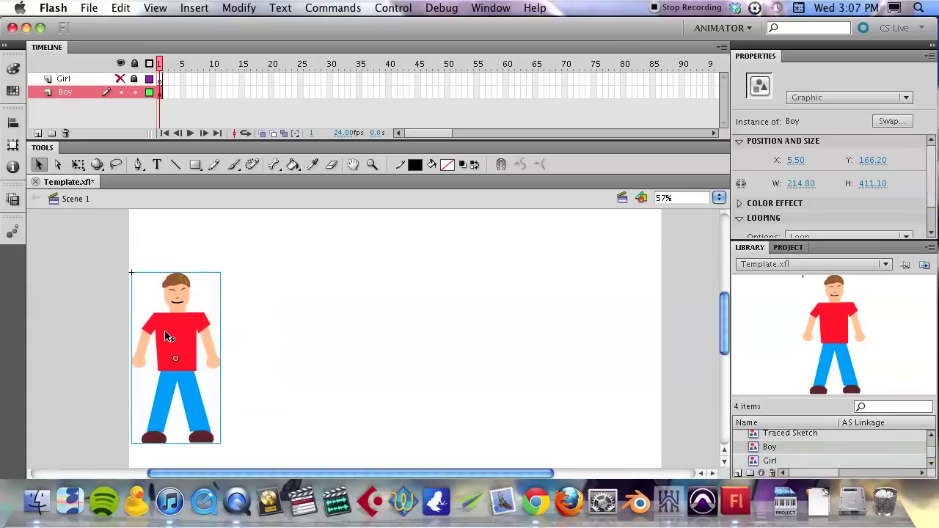
Put the Girl symbol at the stage's right edge, then show and unlock Boy
{"action": "left_click", "coordinate": [121, 92]}
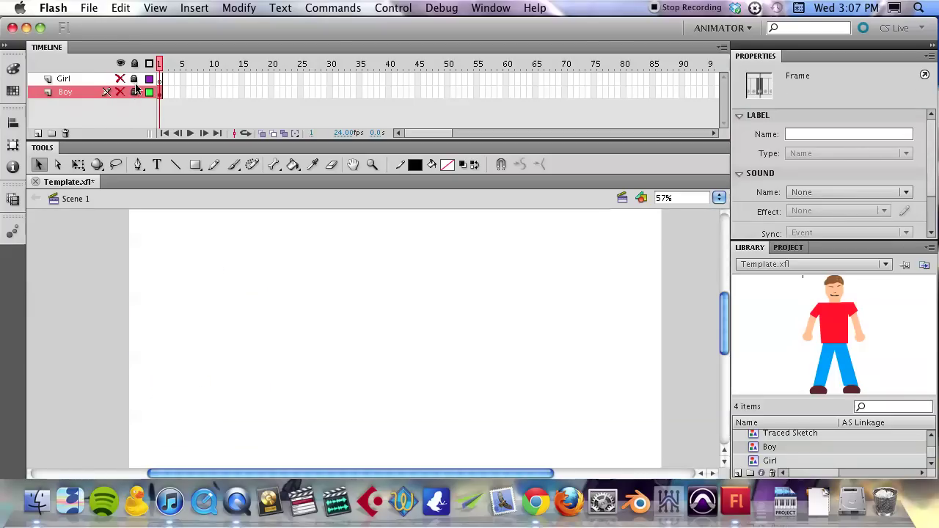
{"action": "left_click", "coordinate": [134, 80]}
{"action": "left_click", "coordinate": [120, 79]}
{"action": "left_click", "coordinate": [95, 82]}
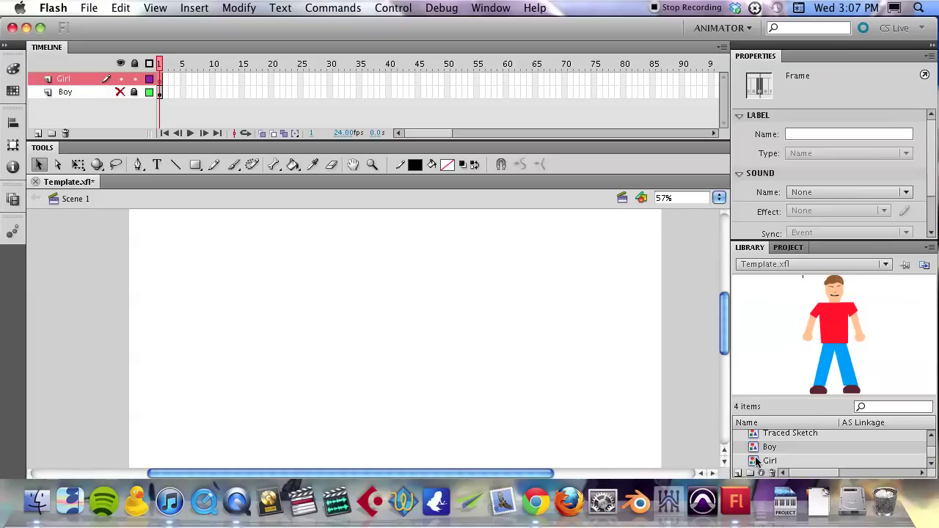
{"action": "left_click_drag", "start_coordinate": [755, 460], "coordinate": [627, 356]}
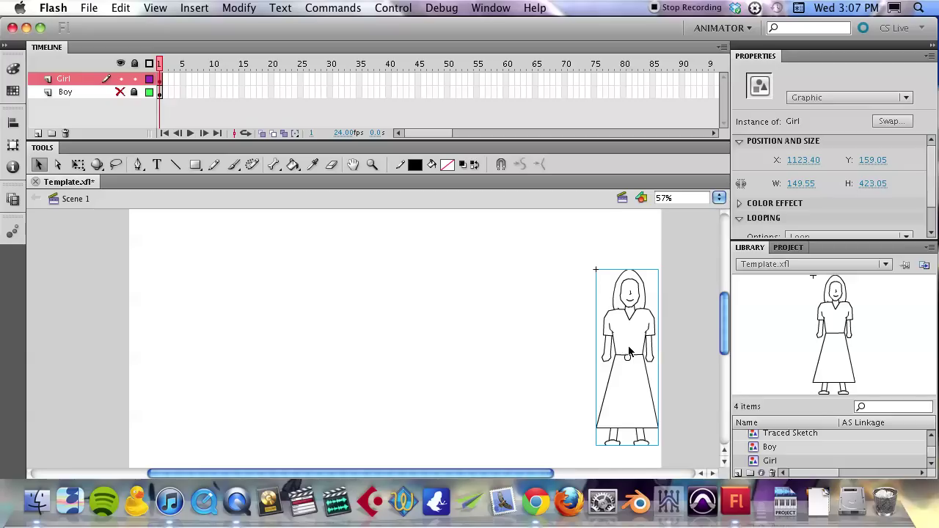
{"action": "left_click", "coordinate": [121, 91]}
{"action": "left_click", "coordinate": [133, 92]}
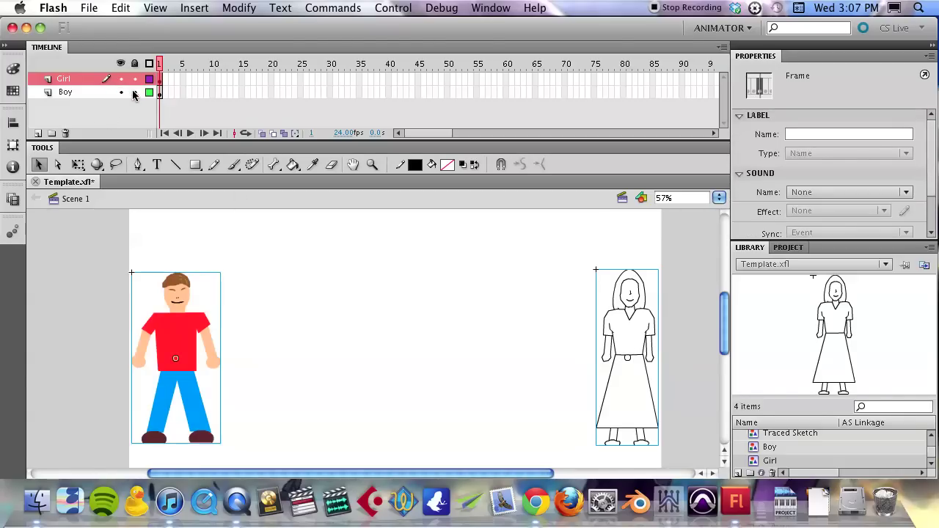
{"action": "left_click", "coordinate": [415, 339]}
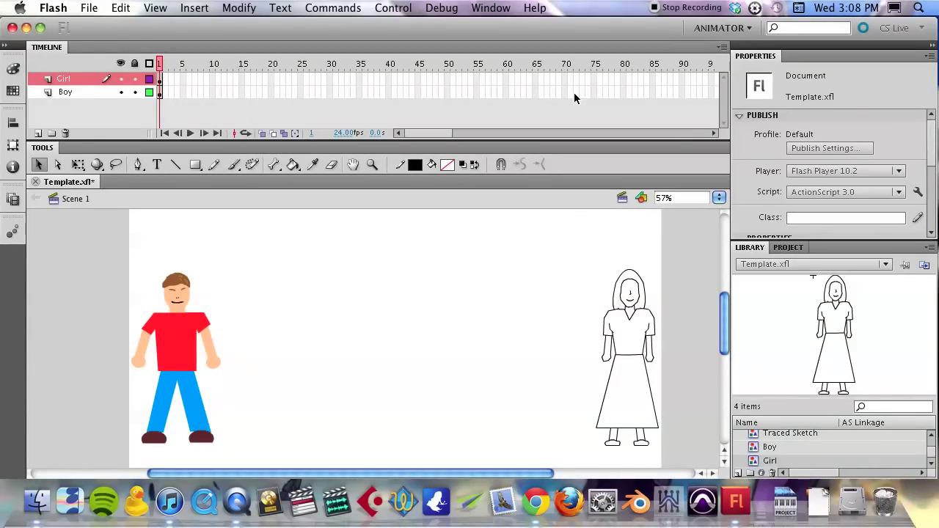
Insert frames so both the Boy and Girl layers extend to frame 90
{"action": "left_click", "coordinate": [682, 89]}
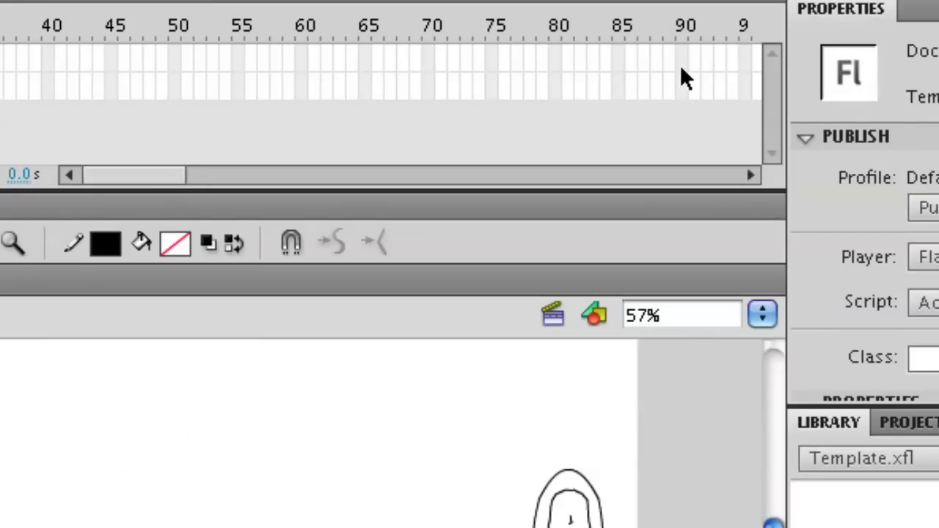
{"action": "left_click_drag", "start_coordinate": [681, 69], "coordinate": [680, 93]}
{"action": "left_click_drag", "start_coordinate": [678, 53], "coordinate": [681, 128]}
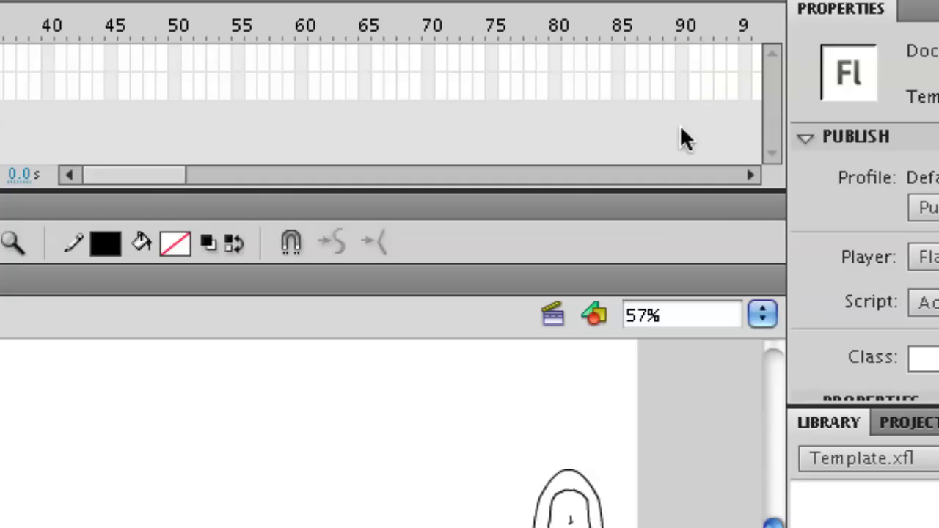
{"action": "left_click", "coordinate": [680, 61]}
{"action": "right_click", "coordinate": [679, 78]}
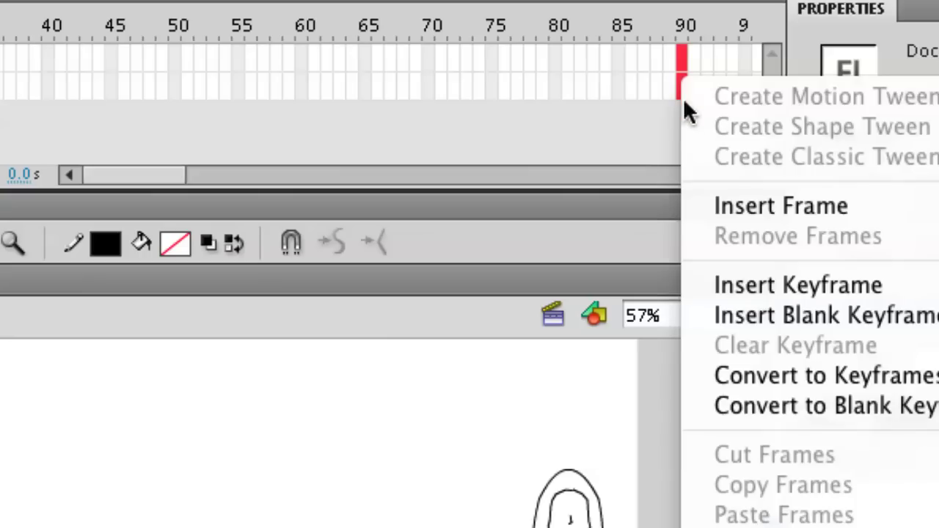
{"action": "left_click", "coordinate": [746, 209]}
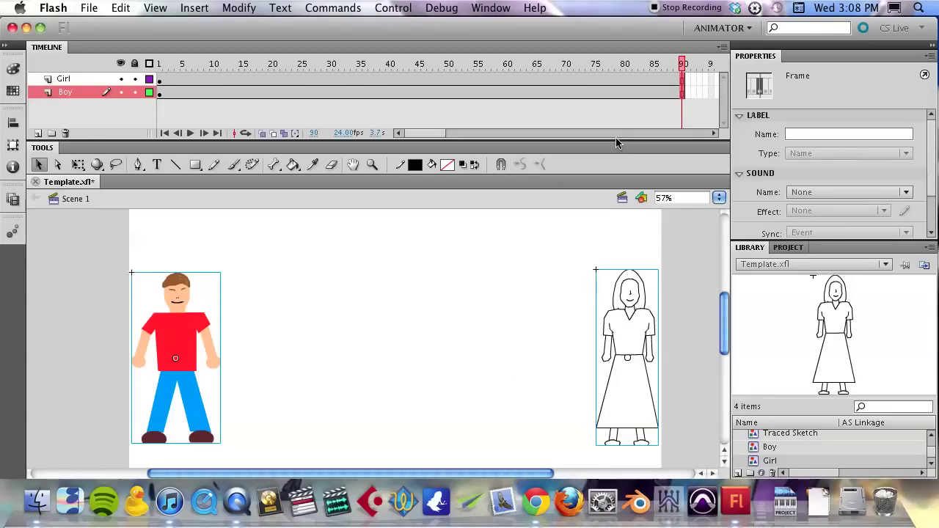
{"action": "left_click_drag", "start_coordinate": [555, 63], "coordinate": [157, 64]}
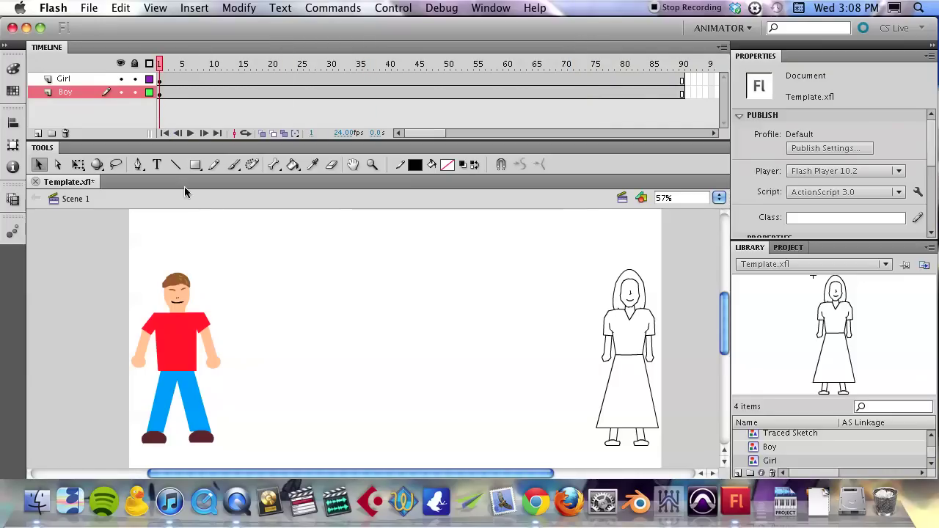
Create a motion tween across the Boy layer's 90 frames from the Boy figure
{"action": "right_click", "coordinate": [174, 342]}
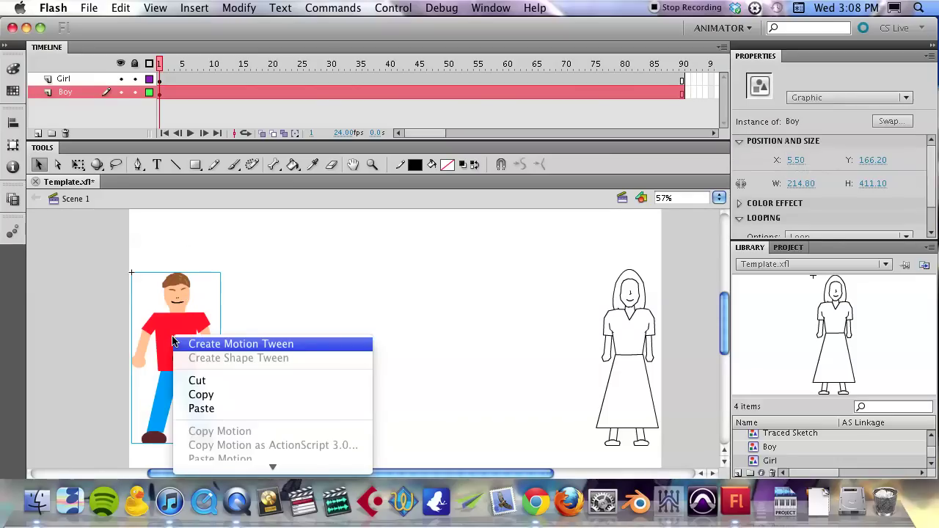
{"action": "mouse_move", "coordinate": [243, 524]}
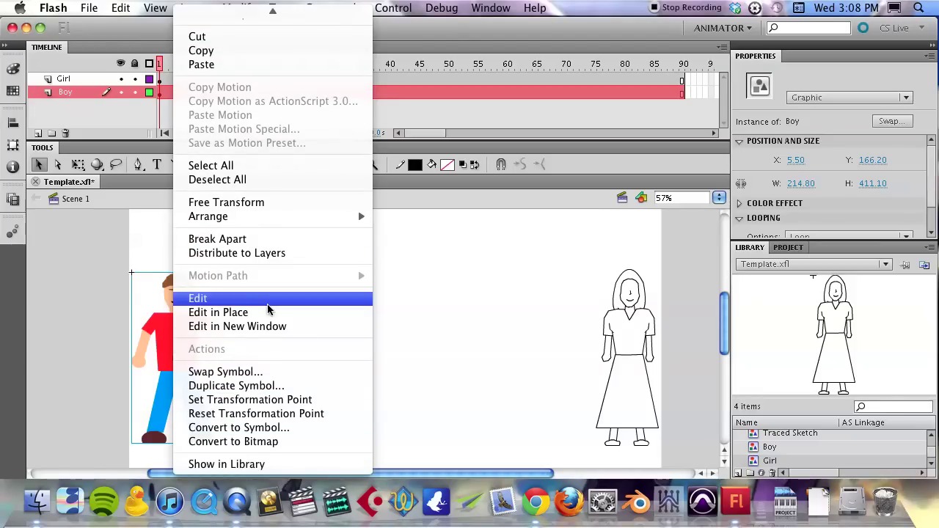
{"action": "mouse_move", "coordinate": [260, 6]}
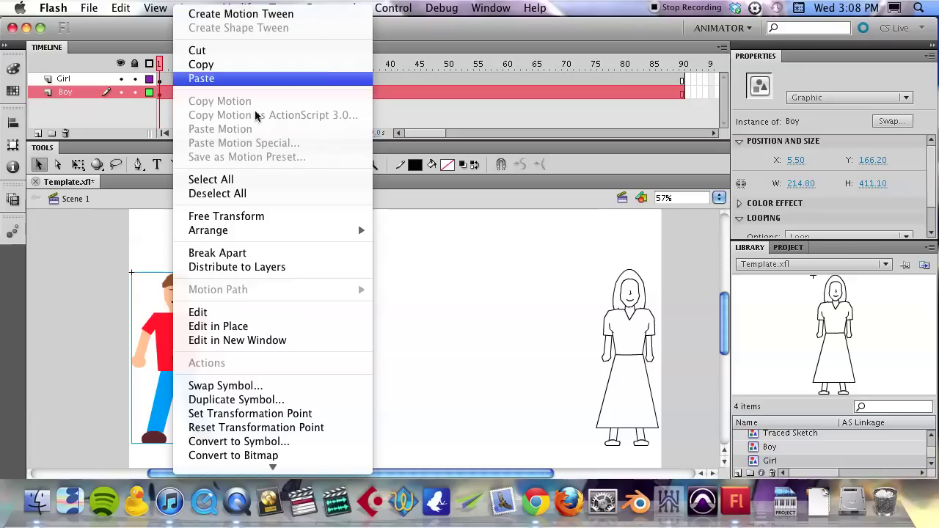
{"action": "left_click", "coordinate": [292, 13]}
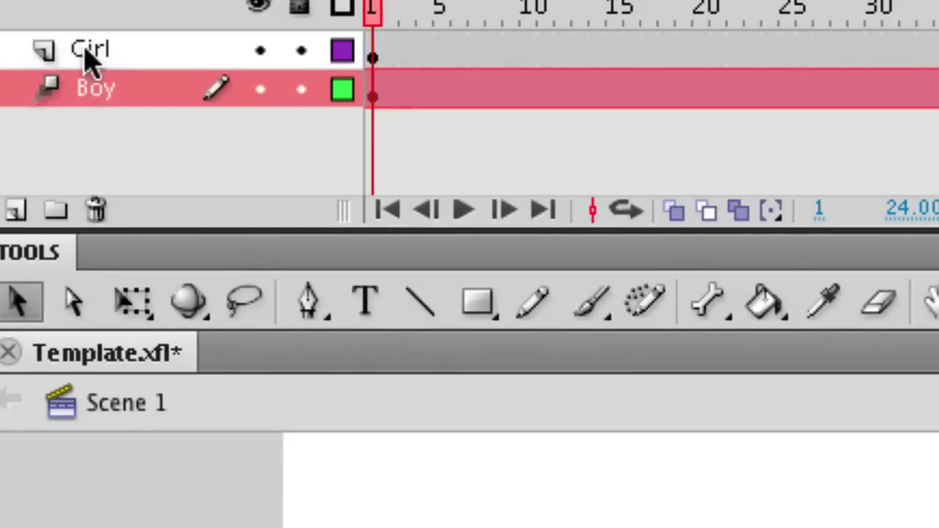
{"action": "left_click", "coordinate": [69, 71]}
{"action": "left_click", "coordinate": [87, 98]}
{"action": "left_click", "coordinate": [142, 53]}
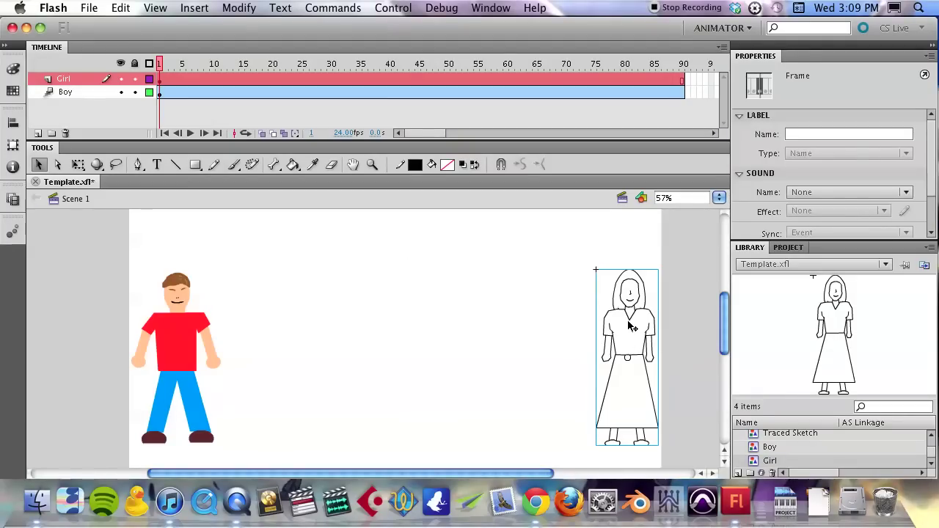
{"action": "right_click", "coordinate": [627, 315]}
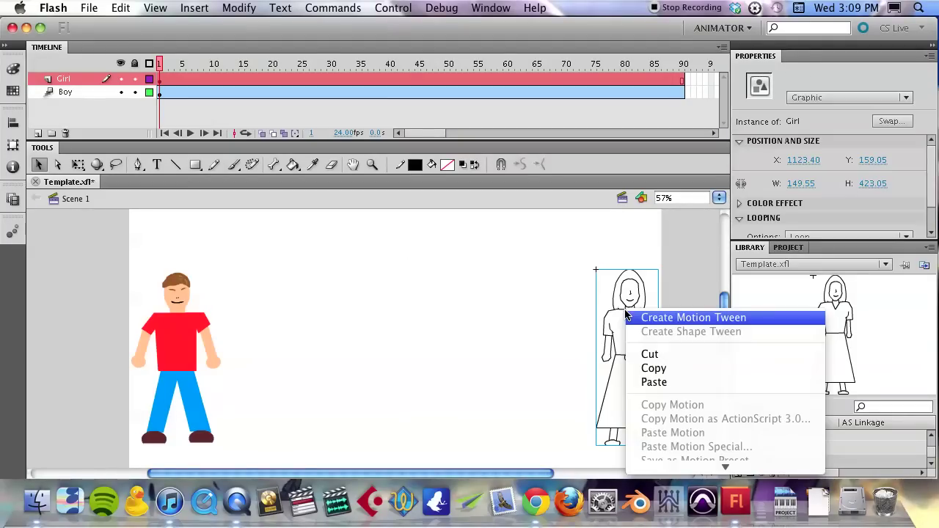
{"action": "mouse_move", "coordinate": [658, 463]}
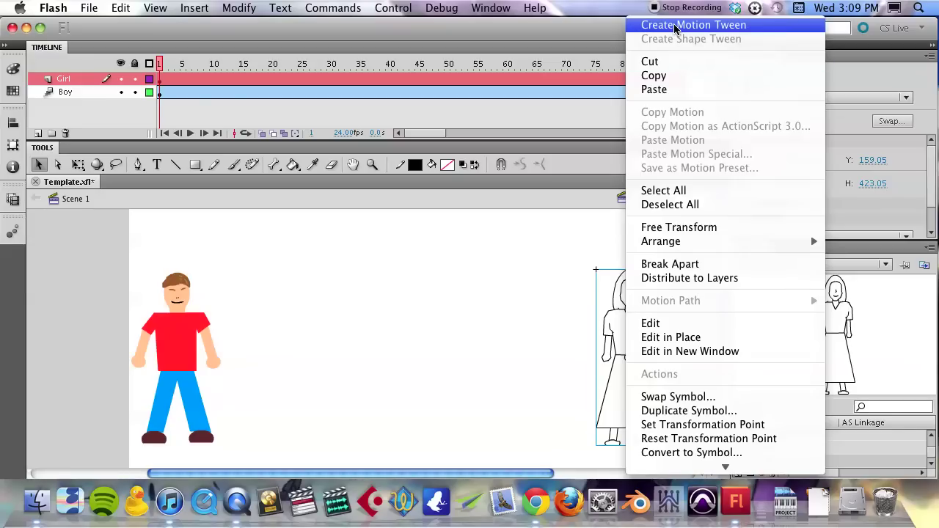
{"action": "left_click", "coordinate": [675, 28]}
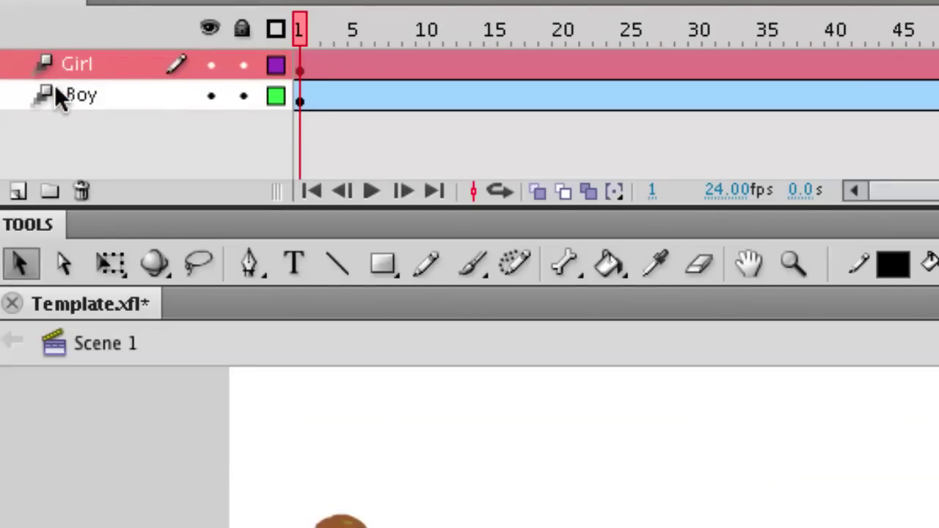
{"action": "left_click", "coordinate": [55, 86]}
{"action": "left_click", "coordinate": [53, 66]}
{"action": "left_click", "coordinate": [52, 84]}
{"action": "left_click", "coordinate": [63, 65]}
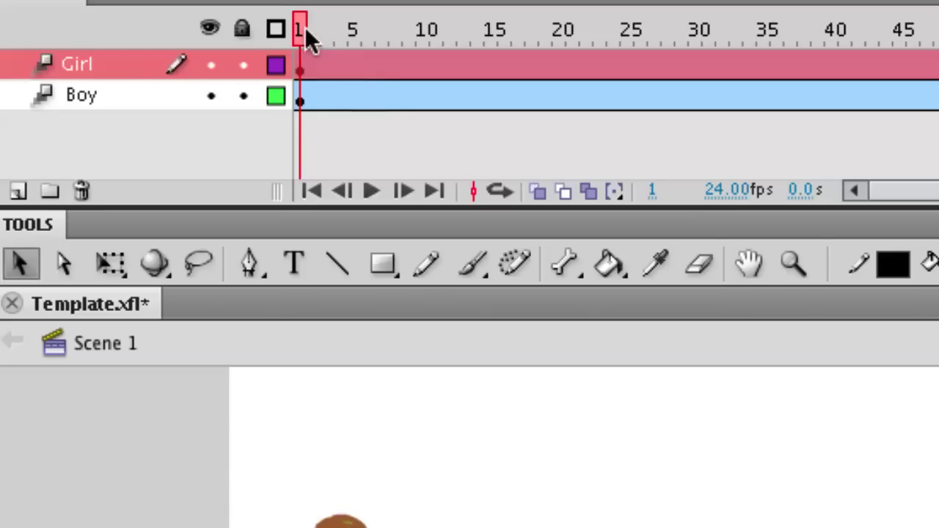
{"action": "mouse_move", "coordinate": [302, 28]}
{"action": "left_mouse_down"}
{"action": "mouse_move", "coordinate": [329, 29]}
{"action": "mouse_move", "coordinate": [299, 29]}
{"action": "left_mouse_up"}
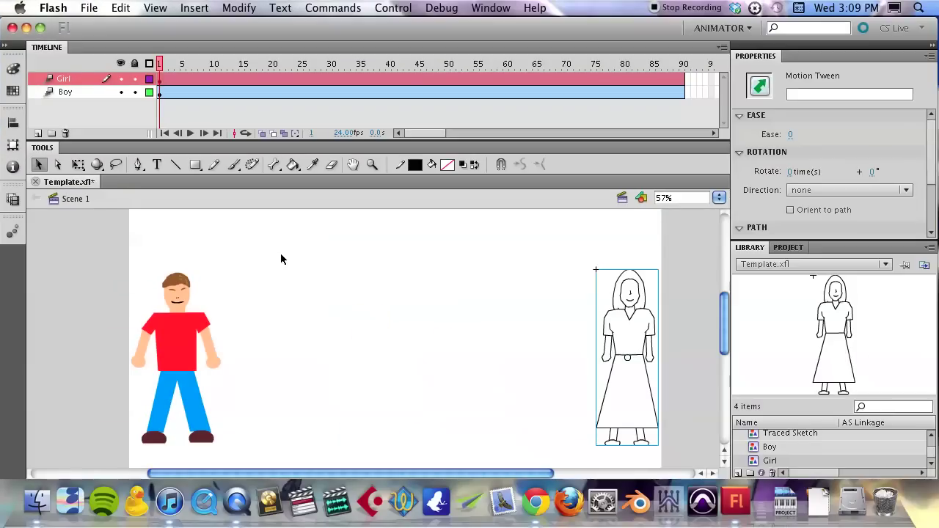
{"action": "left_click", "coordinate": [355, 365]}
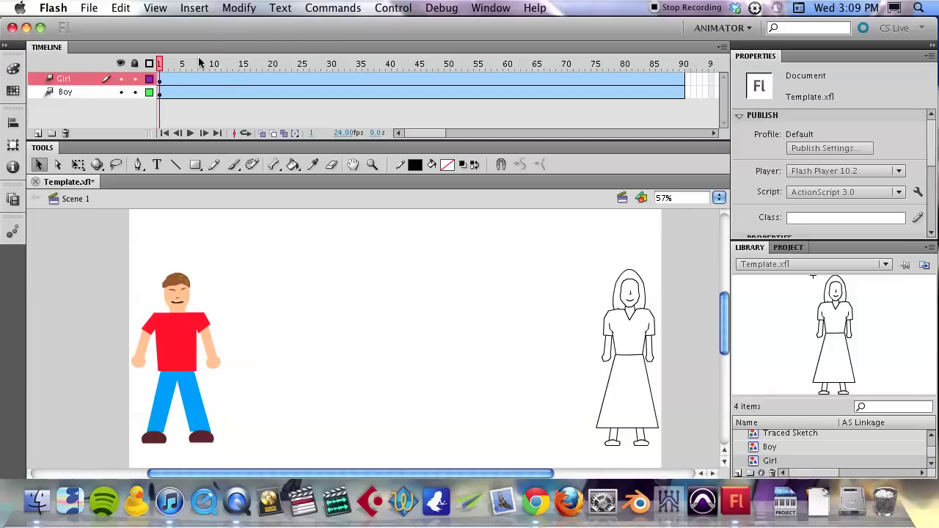
{"action": "left_click_drag", "start_coordinate": [185, 64], "coordinate": [163, 65]}
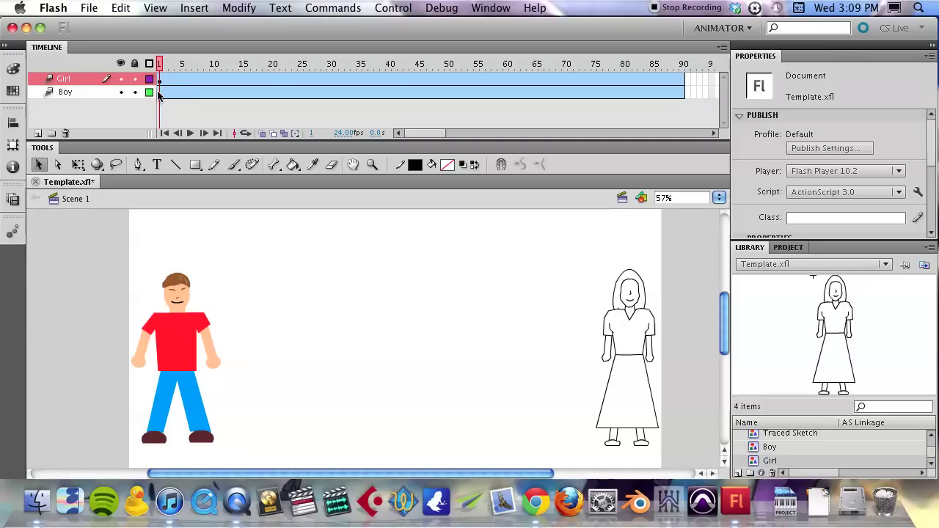
Insert all-property keyframes at frame 30 on both layers
{"action": "left_click", "coordinate": [324, 65]}
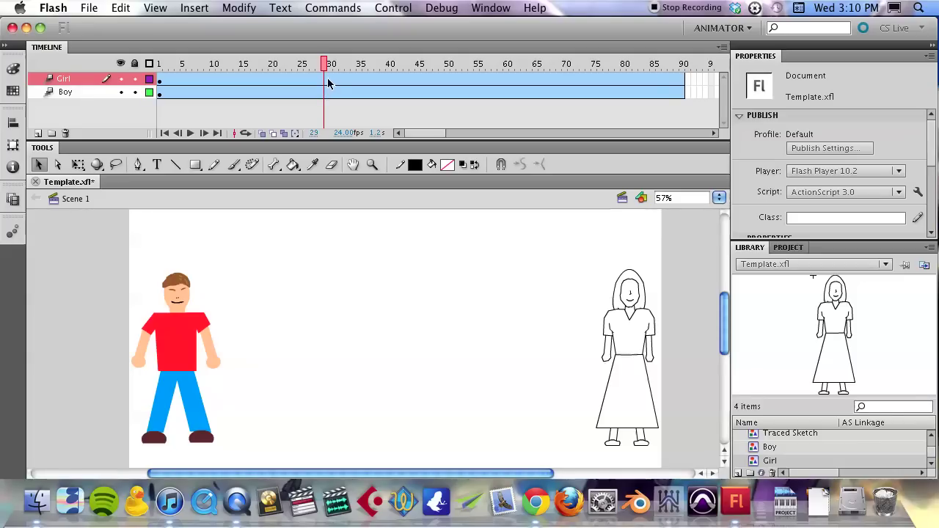
{"action": "left_click", "coordinate": [330, 67]}
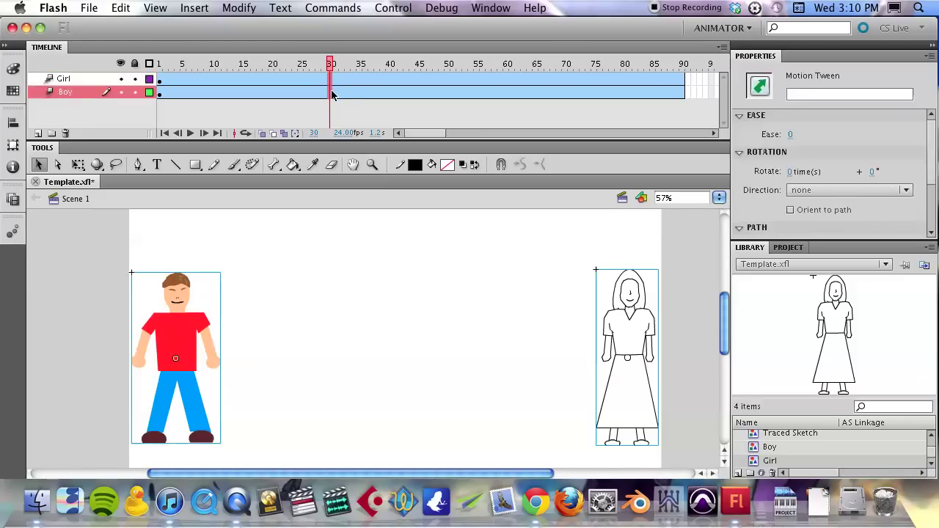
{"action": "left_click", "coordinate": [331, 94]}
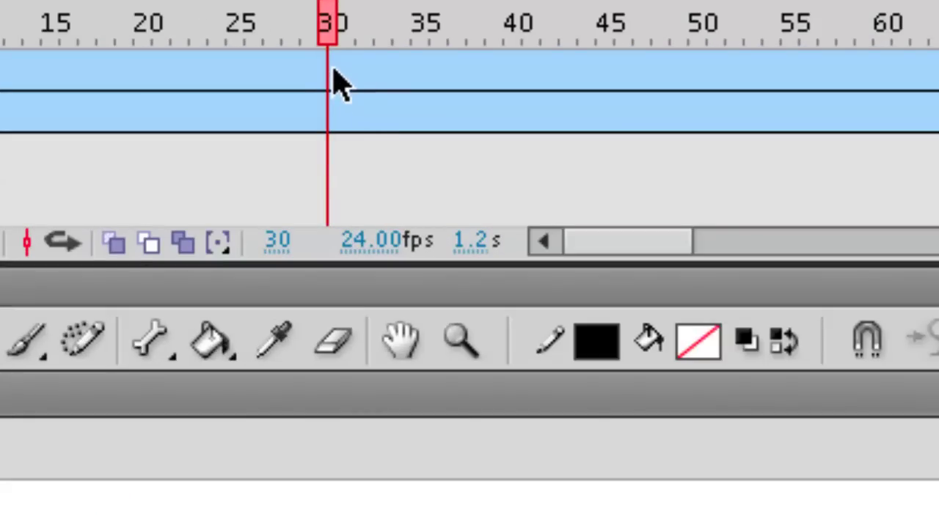
{"action": "right_click", "coordinate": [329, 119]}
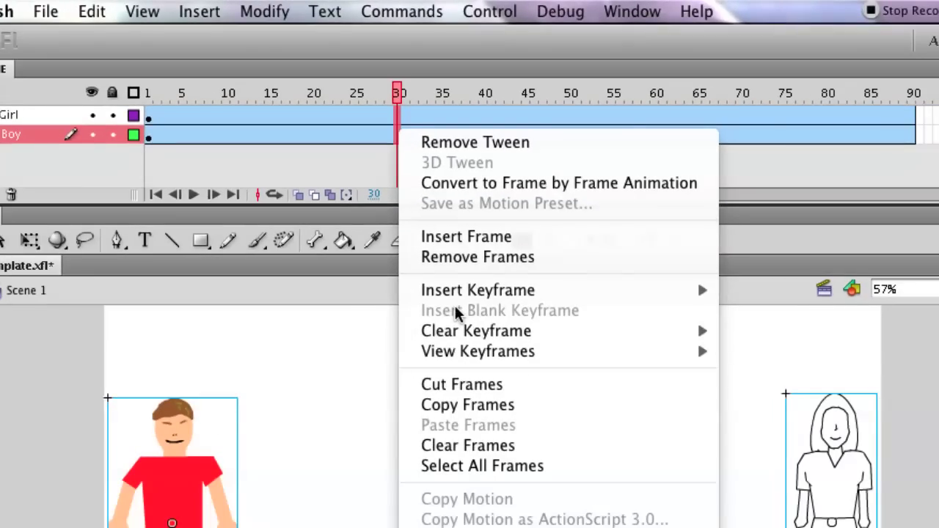
{"action": "mouse_move", "coordinate": [454, 292]}
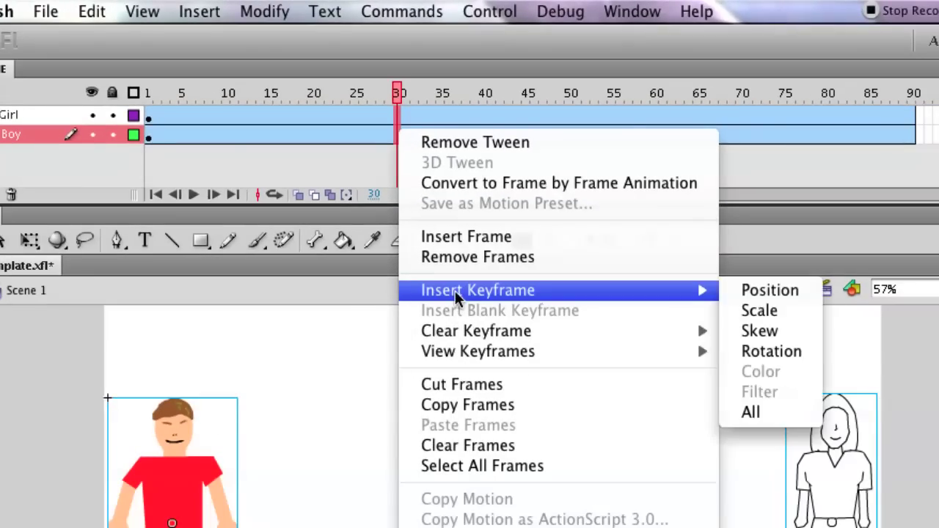
{"action": "left_click", "coordinate": [757, 414]}
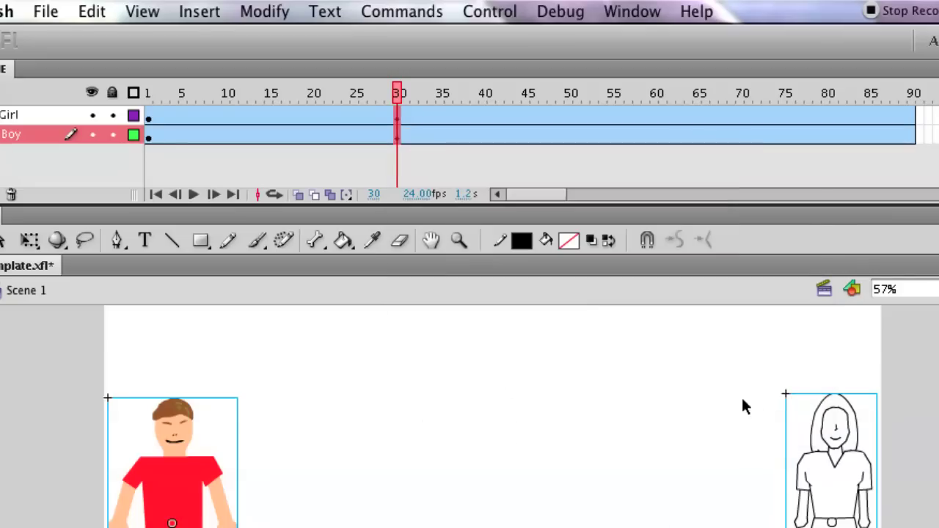
At frame 30, drag the girl left from the right edge toward the stage centre
{"action": "left_click", "coordinate": [397, 101]}
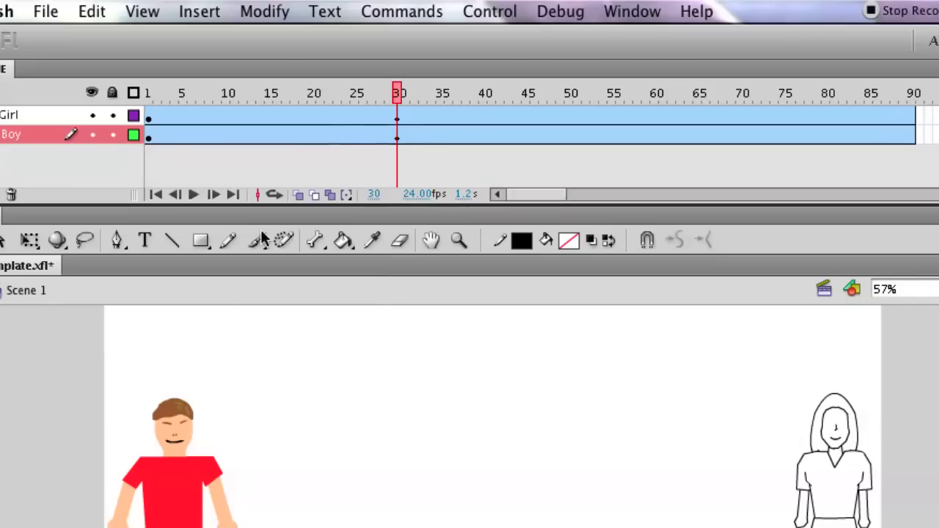
{"action": "left_click", "coordinate": [398, 117]}
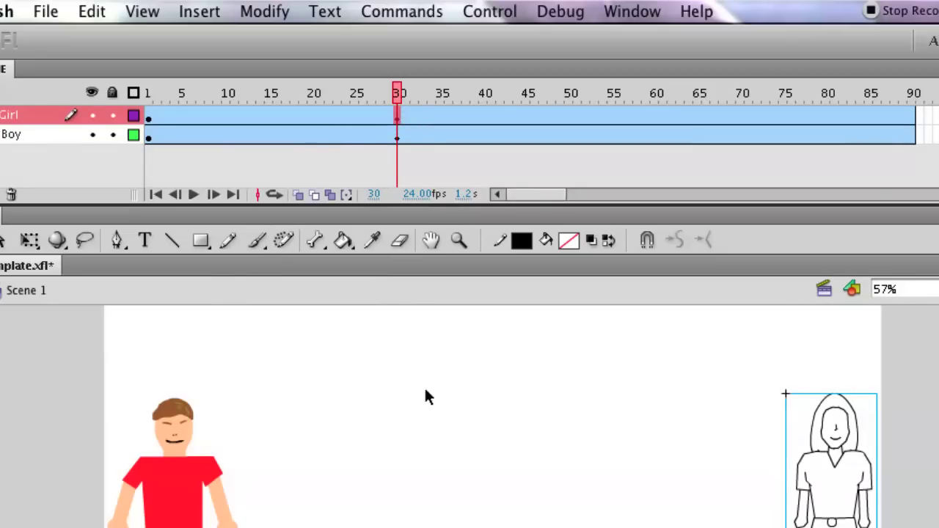
{"action": "left_click_drag", "start_coordinate": [827, 434], "coordinate": [589, 432]}
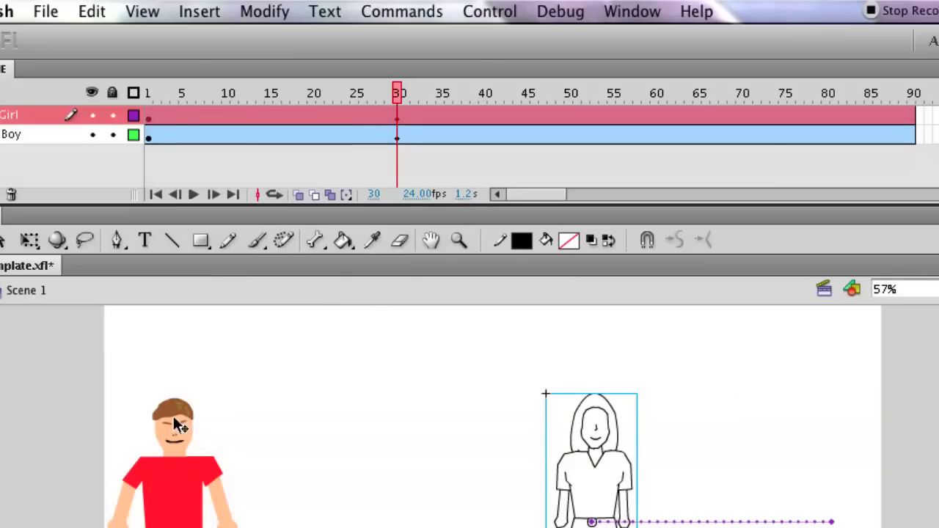
At frame 30, move the boy beside the girl and enlarge both with Free Transform
{"action": "left_click_drag", "start_coordinate": [174, 416], "coordinate": [419, 409]}
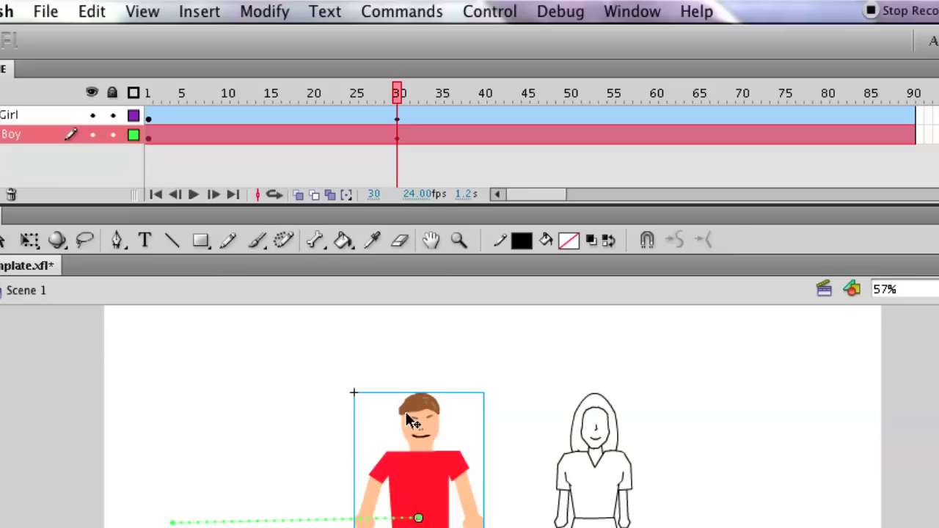
{"action": "key", "text": "q"}
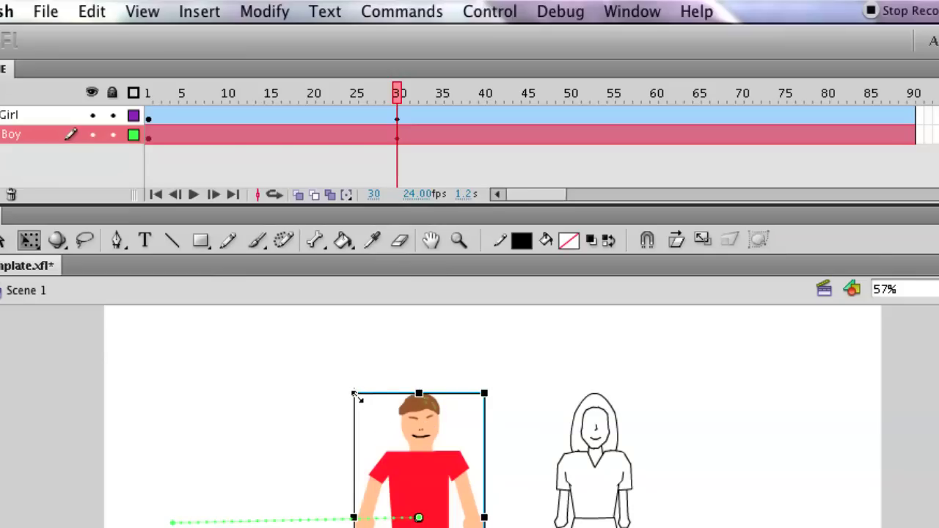
{"action": "left_click_drag", "start_coordinate": [355, 394], "coordinate": [341, 365]}
{"action": "left_click", "coordinate": [575, 501]}
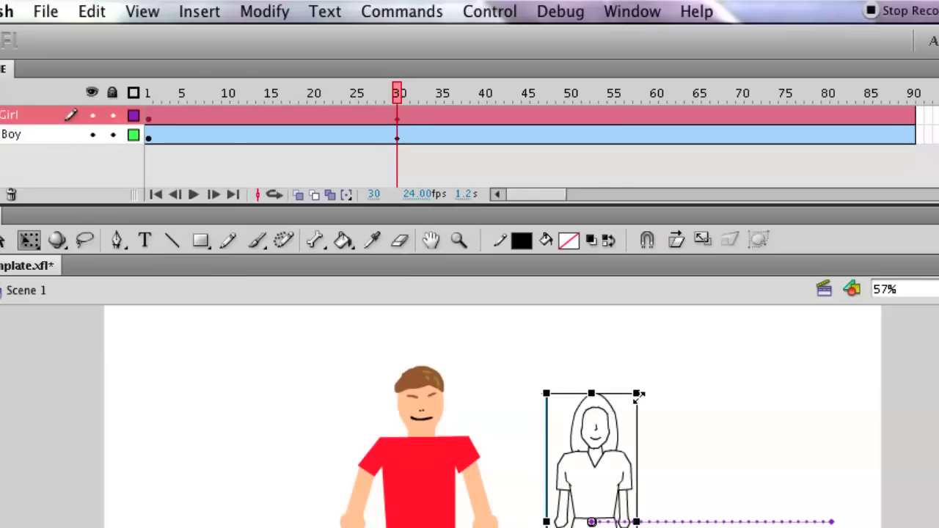
{"action": "left_click_drag", "start_coordinate": [639, 393], "coordinate": [674, 359]}
{"action": "left_click", "coordinate": [689, 392]}
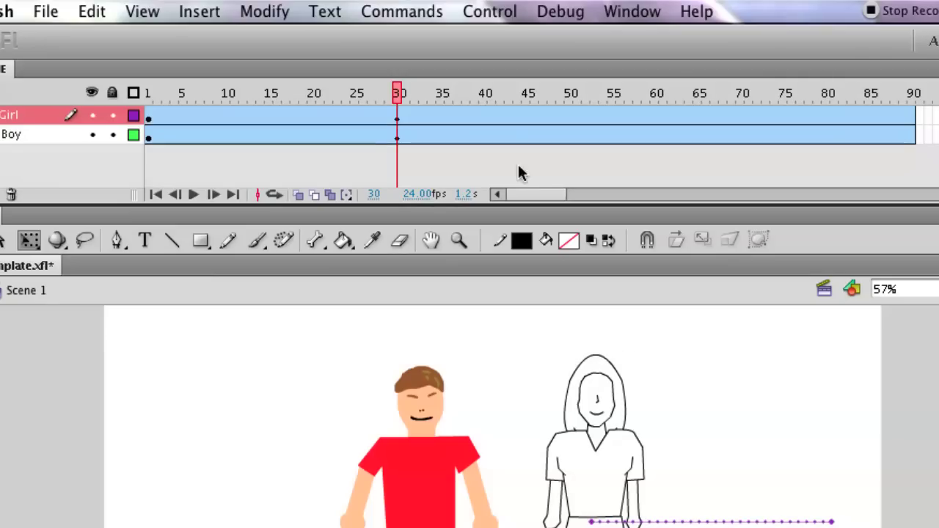
{"action": "left_click", "coordinate": [148, 90]}
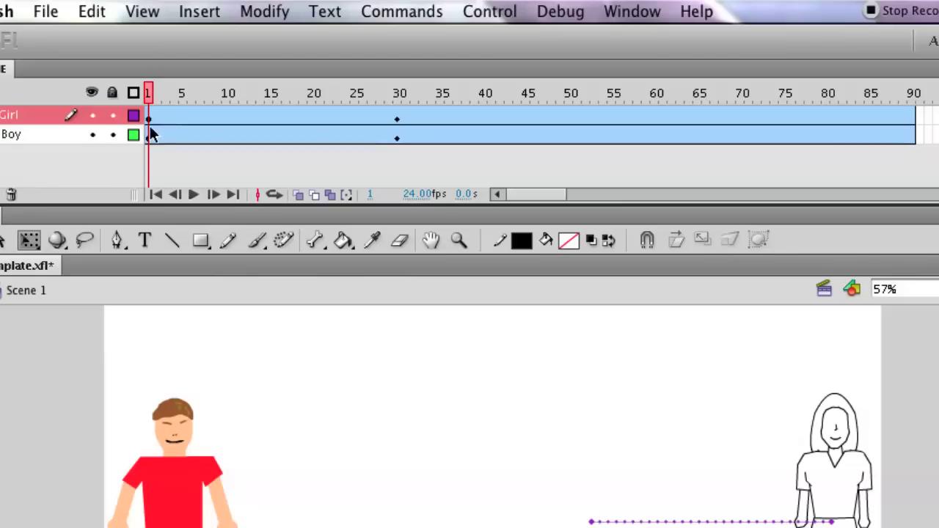
{"action": "left_click", "coordinate": [397, 92]}
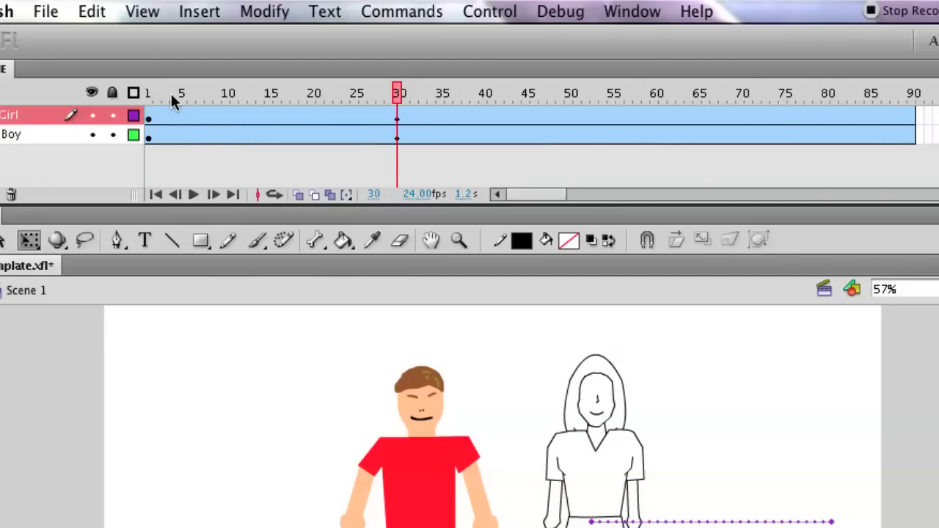
{"action": "left_click", "coordinate": [149, 93]}
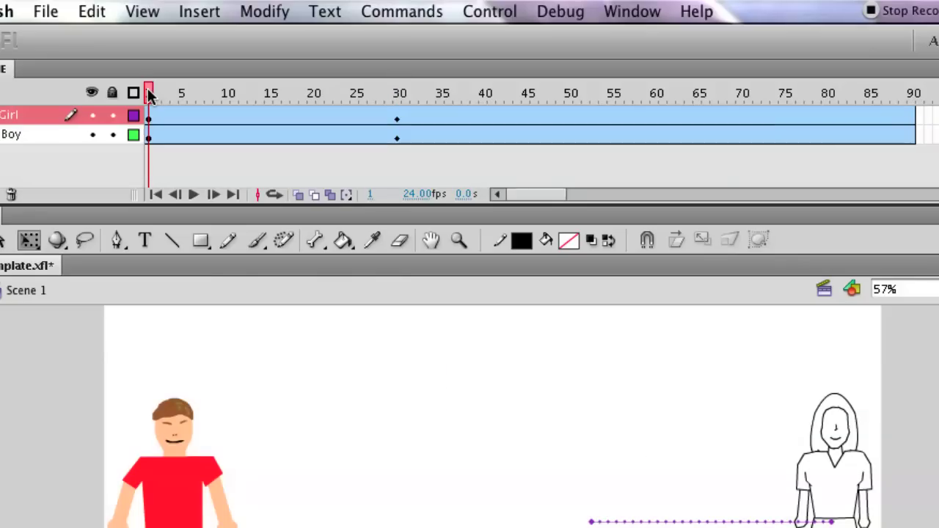
{"action": "left_click_drag", "start_coordinate": [148, 91], "coordinate": [396, 113]}
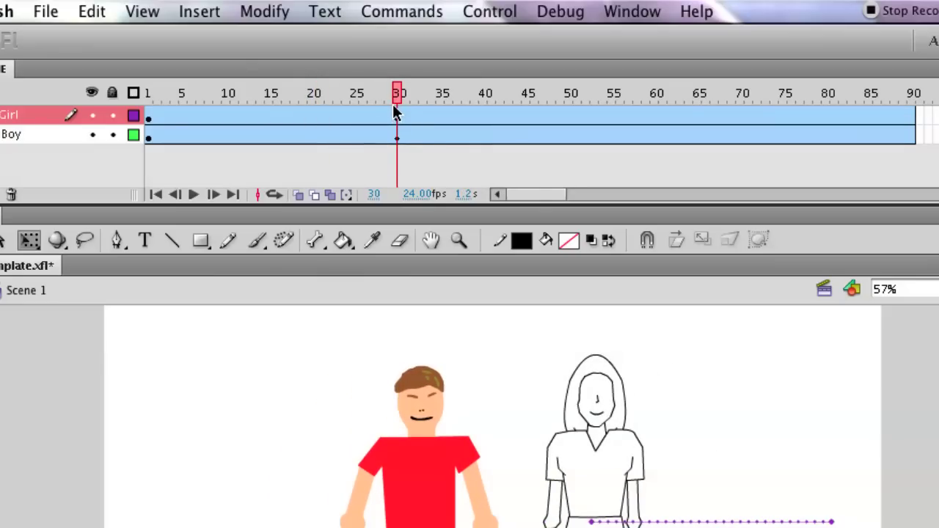
Add a Girl keyframe at frame 30, then all-property keyframes at frame 31
{"action": "key", "text": "F6"}
{"action": "key", "text": "period"}
{"action": "left_click", "coordinate": [405, 138]}
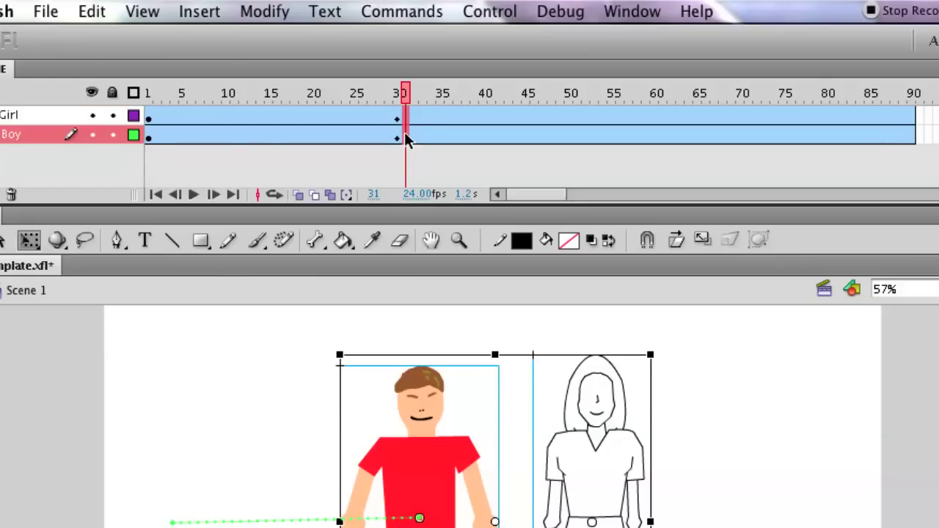
{"action": "right_click", "coordinate": [408, 139]}
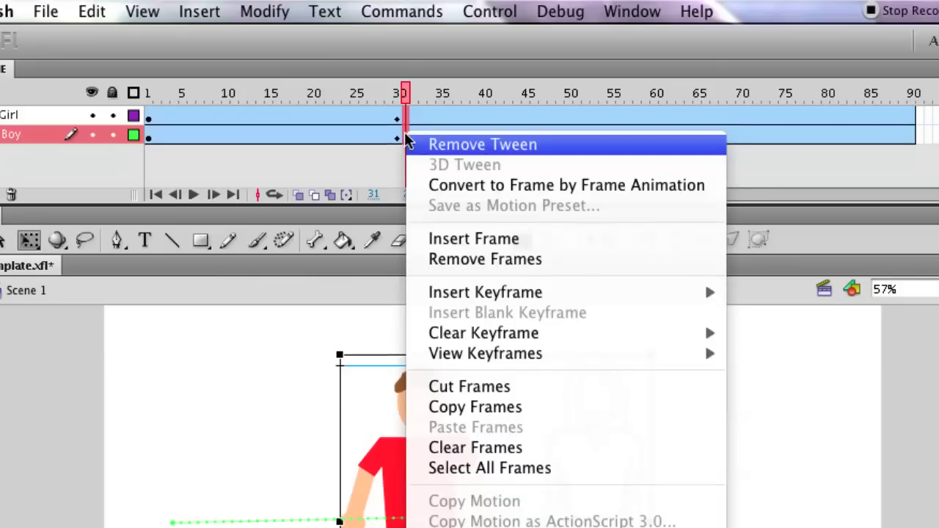
{"action": "mouse_move", "coordinate": [586, 291]}
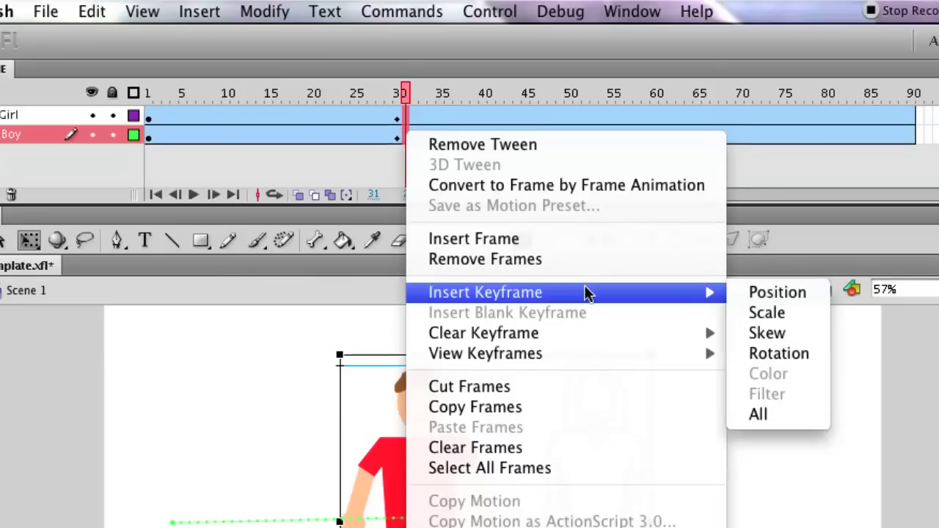
{"action": "left_click", "coordinate": [791, 413]}
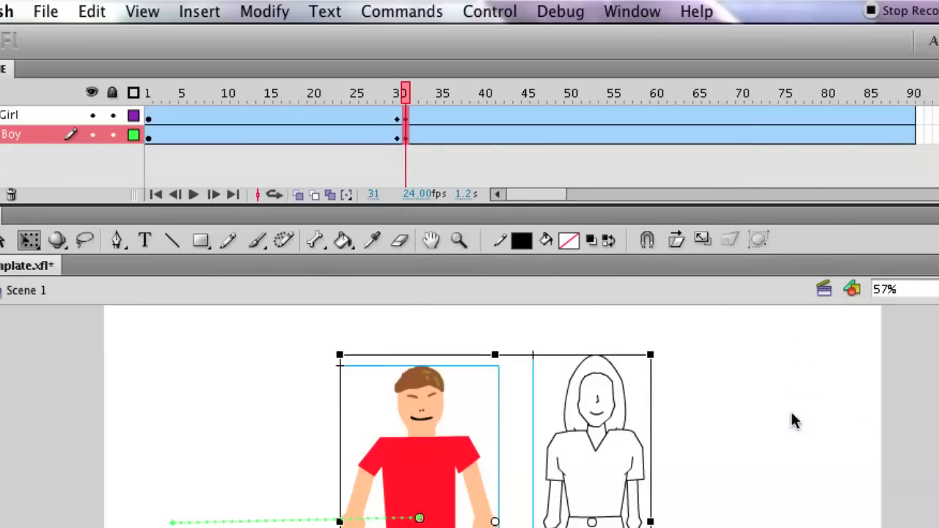
At frame 31, push the boy off-stage left and enlarge the girl into a stage-filling close-up
{"action": "left_click", "coordinate": [762, 406]}
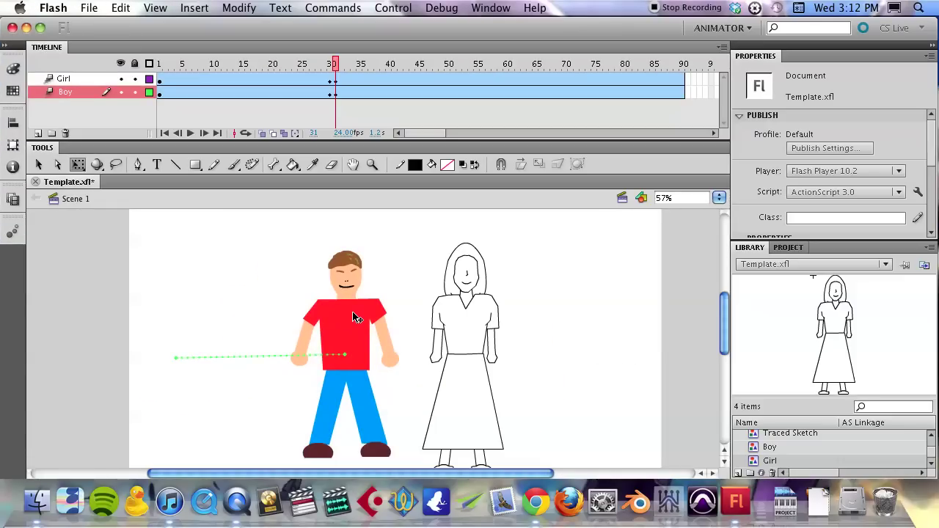
{"action": "left_click_drag", "start_coordinate": [352, 317], "coordinate": [57, 357]}
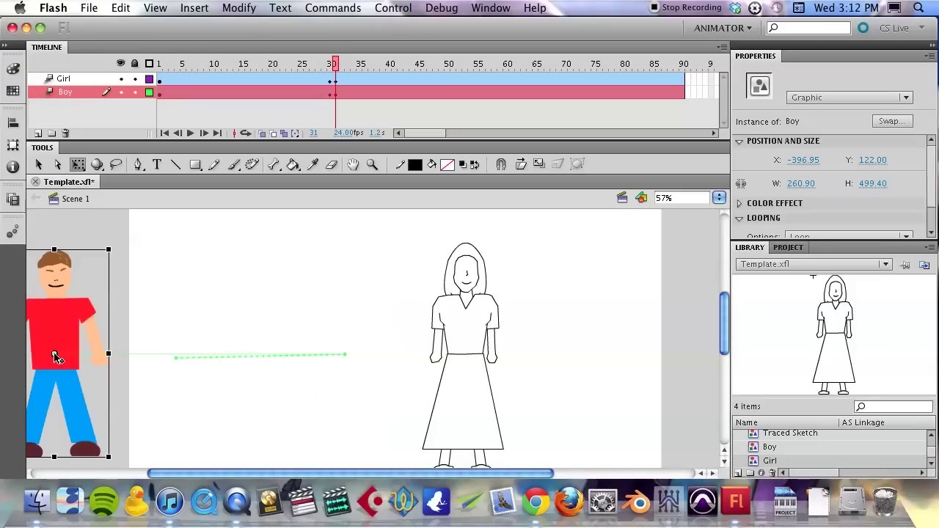
{"action": "left_click", "coordinate": [481, 300]}
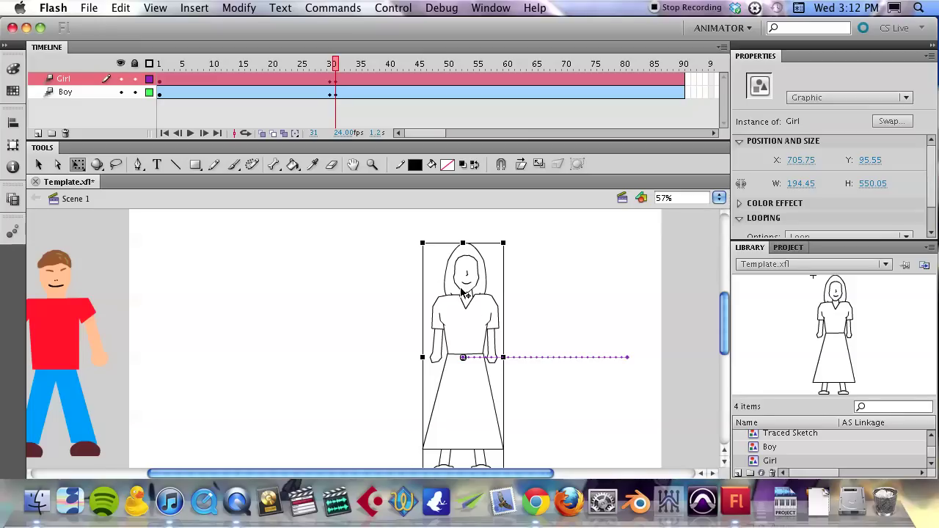
{"action": "left_click_drag", "start_coordinate": [462, 292], "coordinate": [451, 422]}
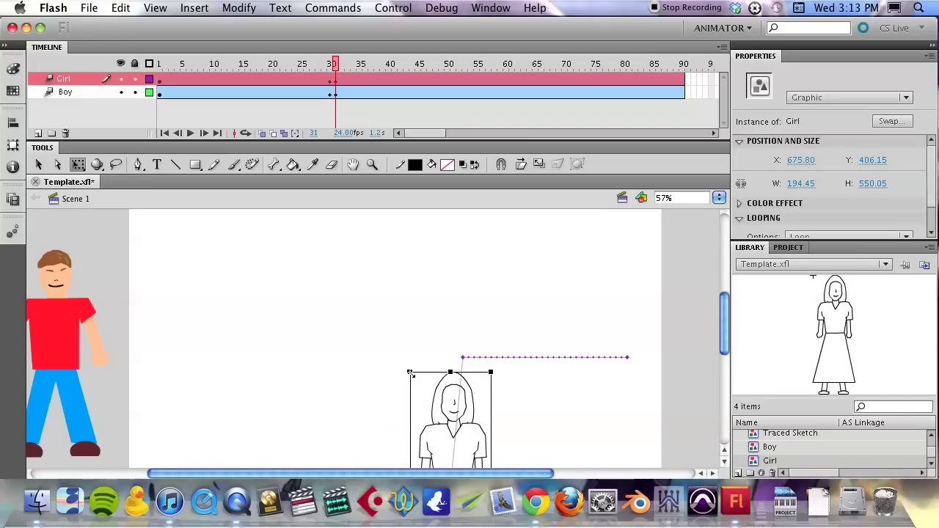
{"action": "left_click_drag", "start_coordinate": [409, 372], "coordinate": [321, 204]}
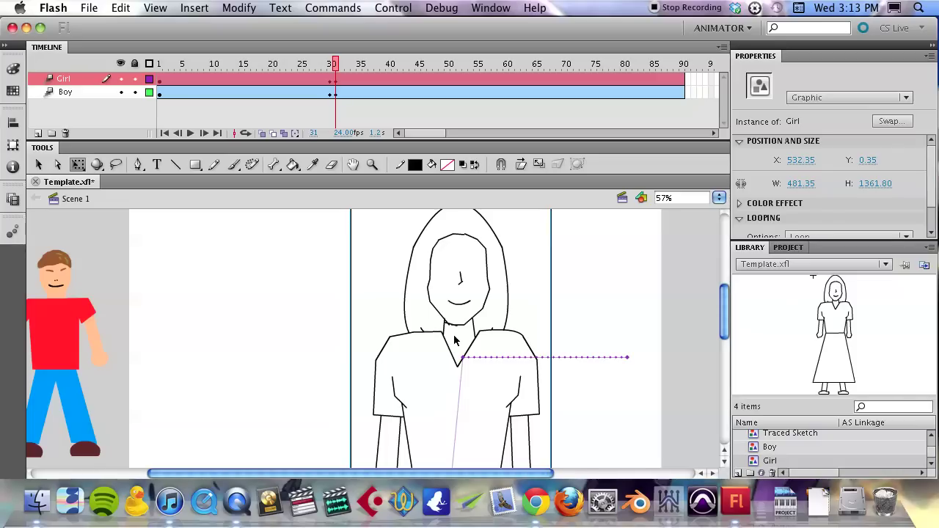
{"action": "left_click", "coordinate": [697, 291]}
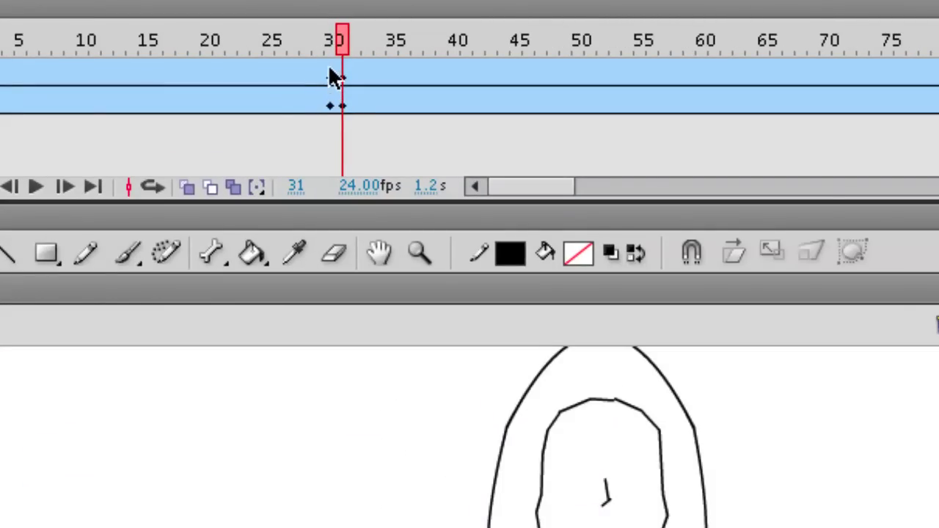
{"action": "left_click", "coordinate": [330, 40]}
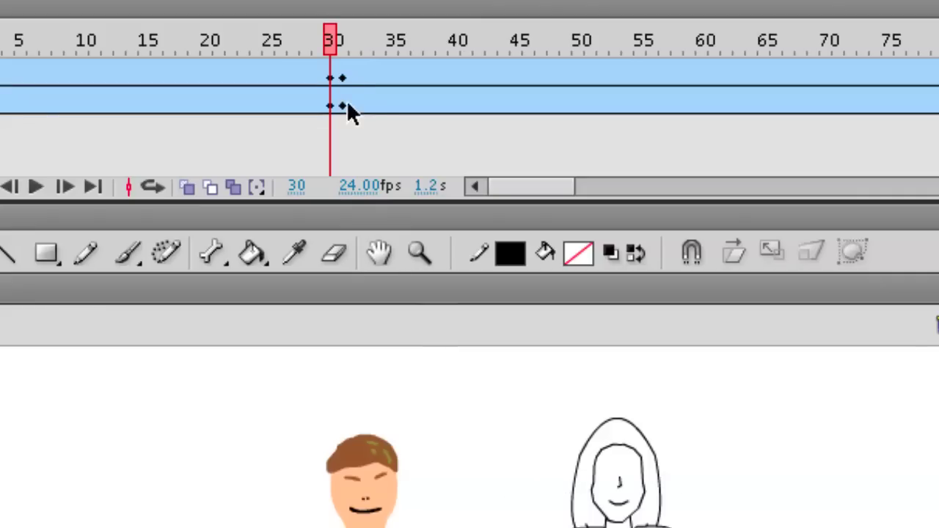
{"action": "left_click", "coordinate": [341, 42]}
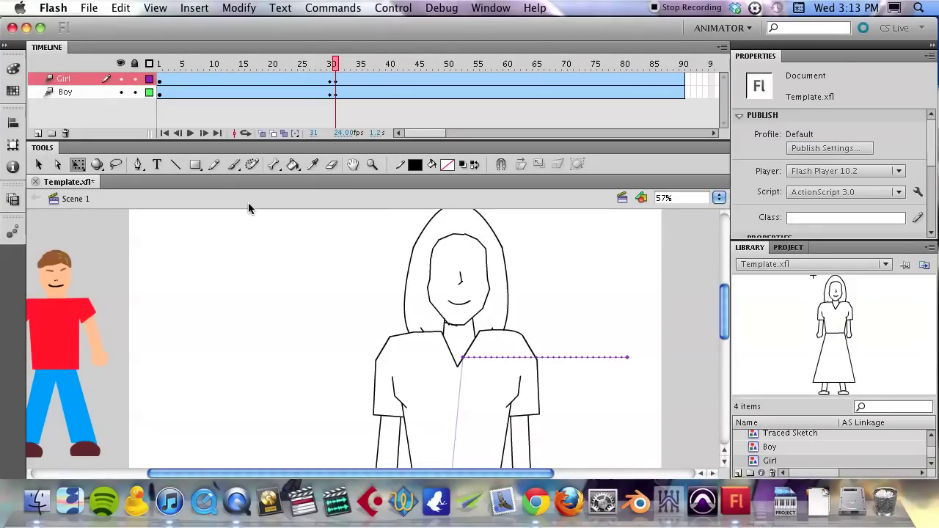
Test the movie via Control > Test Movie > Test to play Template.swf
{"action": "left_click", "coordinate": [357, 8]}
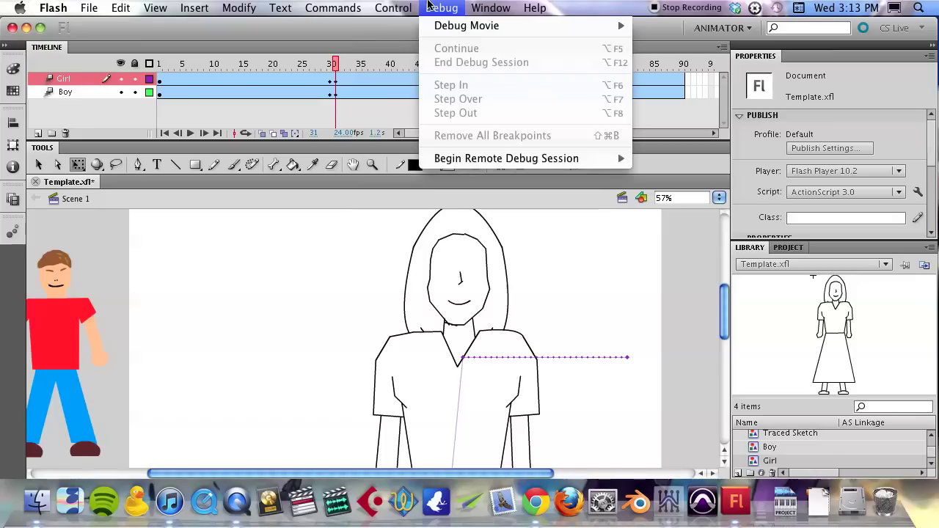
{"action": "mouse_move", "coordinate": [388, 5]}
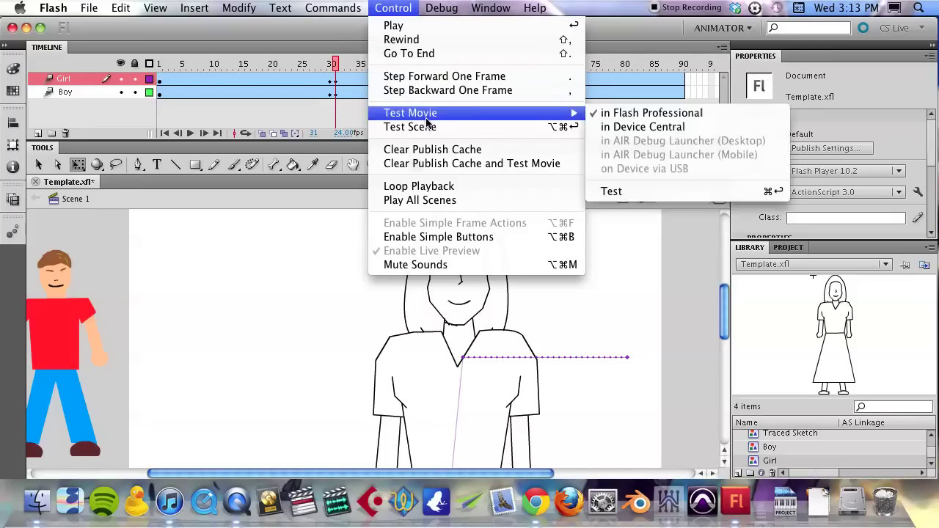
{"action": "mouse_move", "coordinate": [431, 119]}
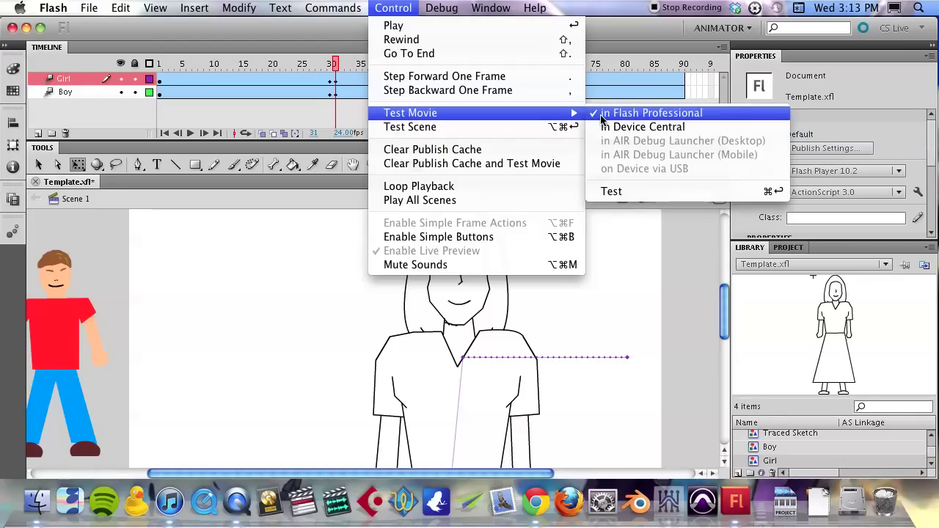
{"action": "left_click", "coordinate": [668, 192]}
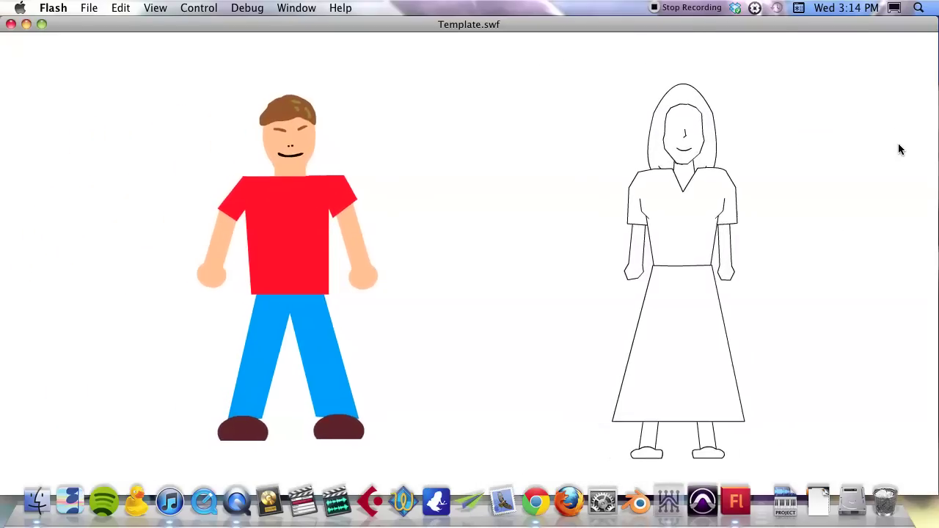
Close the test window and select frame 61 on both layers
{"action": "left_click", "coordinate": [11, 25]}
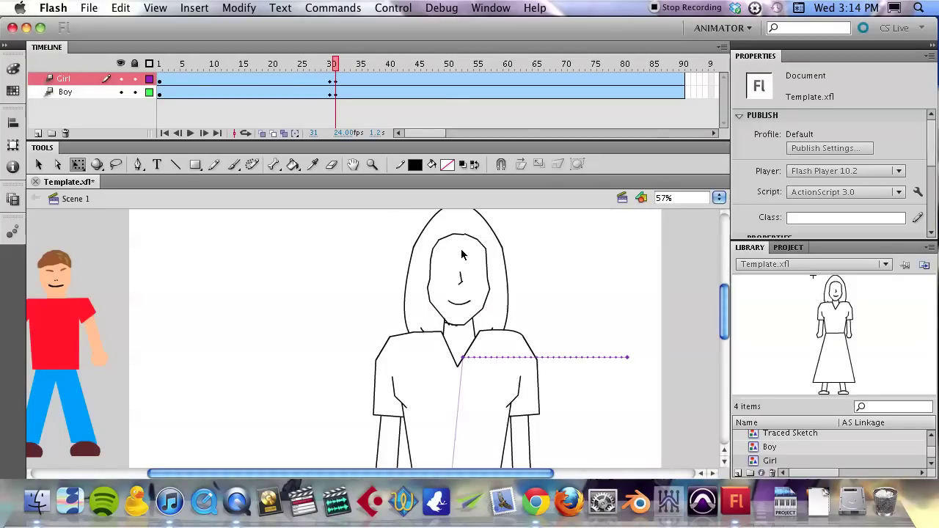
{"action": "left_click", "coordinate": [506, 64]}
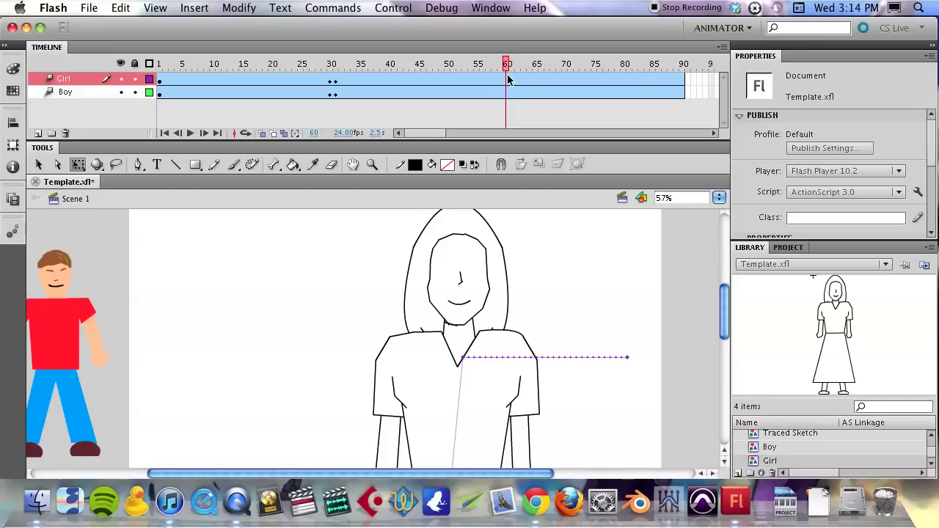
{"action": "left_click_drag", "start_coordinate": [510, 81], "coordinate": [512, 93]}
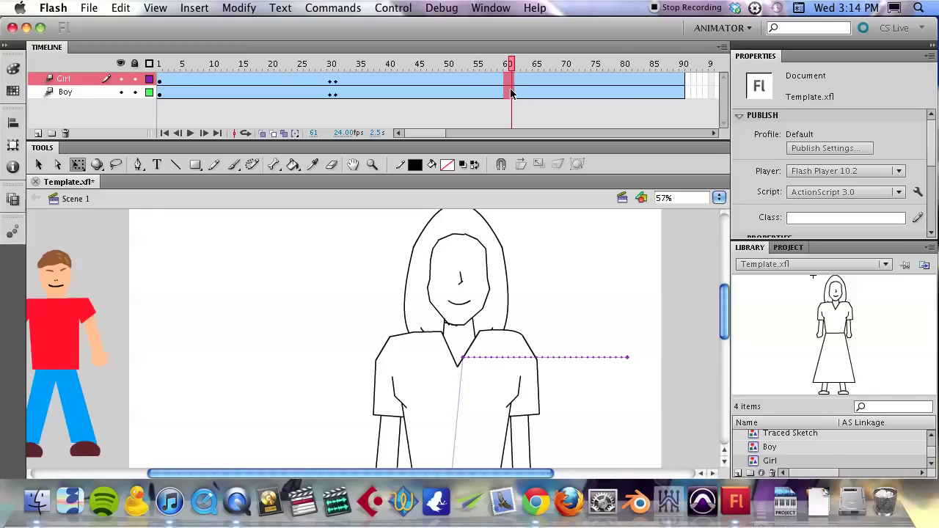
{"action": "left_click", "coordinate": [511, 93]}
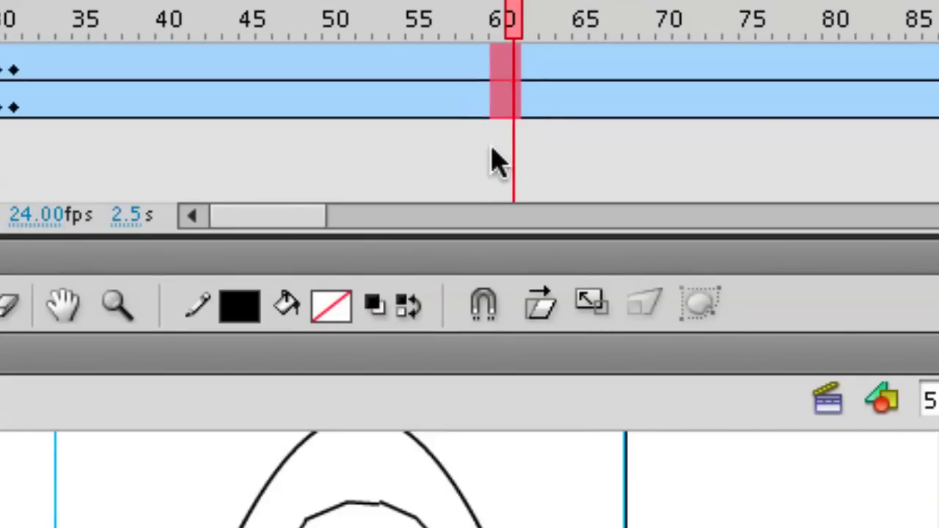
{"action": "left_click", "coordinate": [492, 160]}
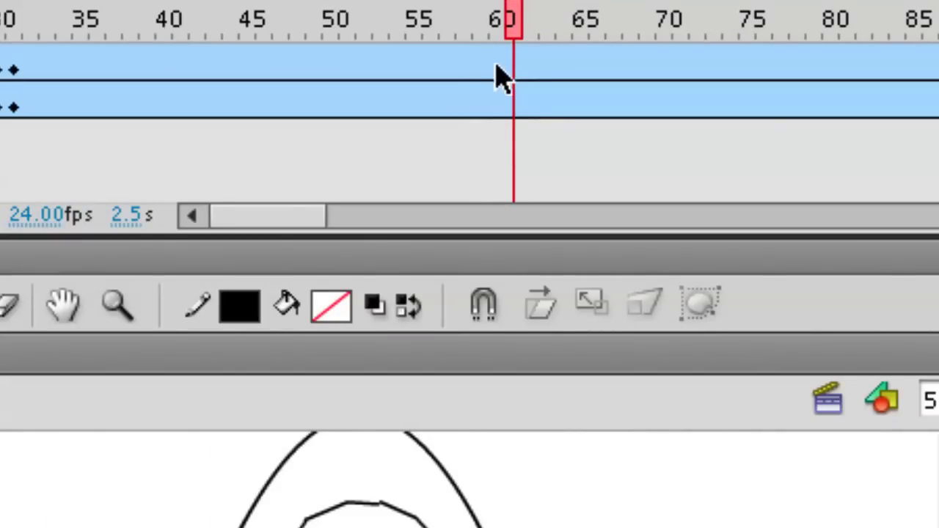
{"action": "left_click_drag", "start_coordinate": [495, 76], "coordinate": [507, 88]}
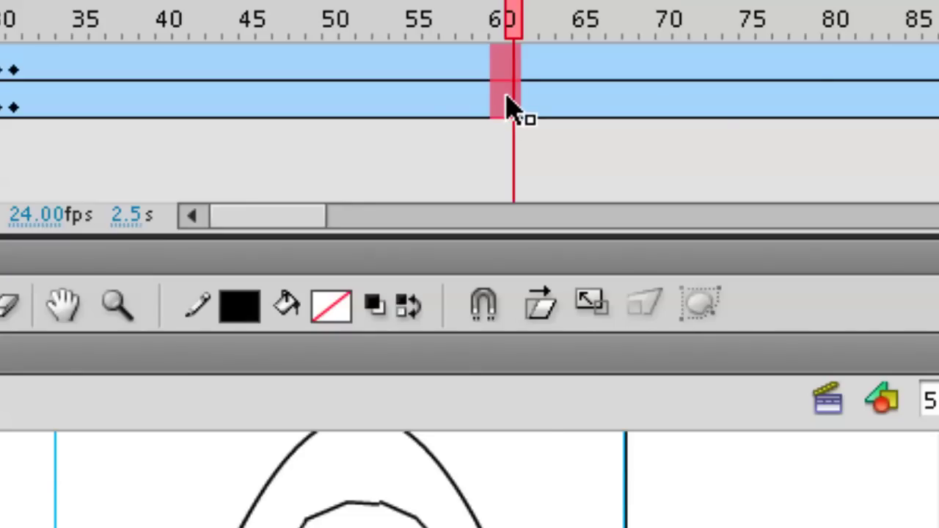
Insert all-property keyframes at frame 61 on the Girl and Boy layers
{"action": "right_click", "coordinate": [511, 107]}
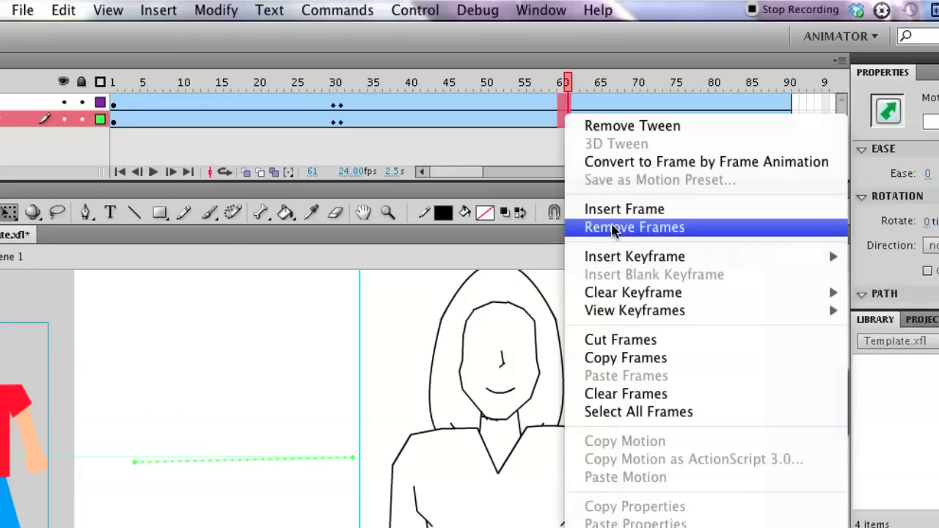
{"action": "mouse_move", "coordinate": [643, 390]}
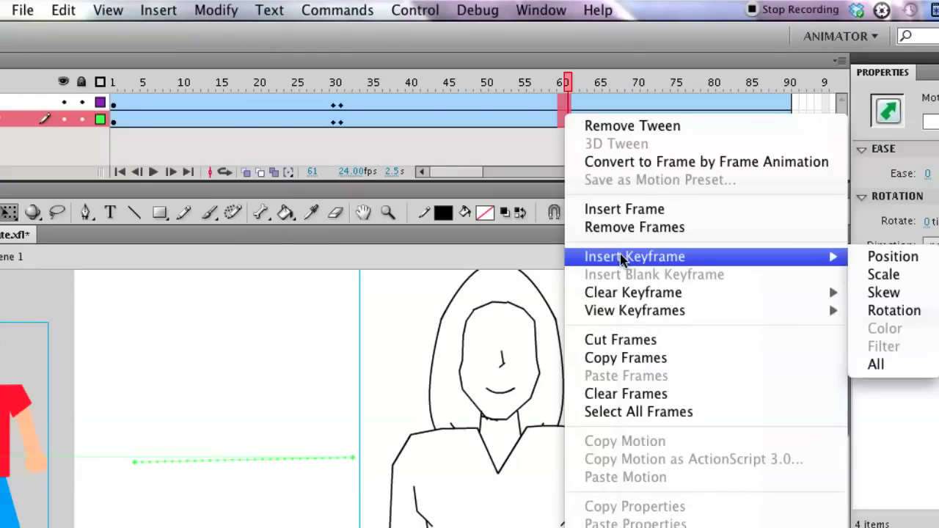
{"action": "left_click", "coordinate": [890, 362]}
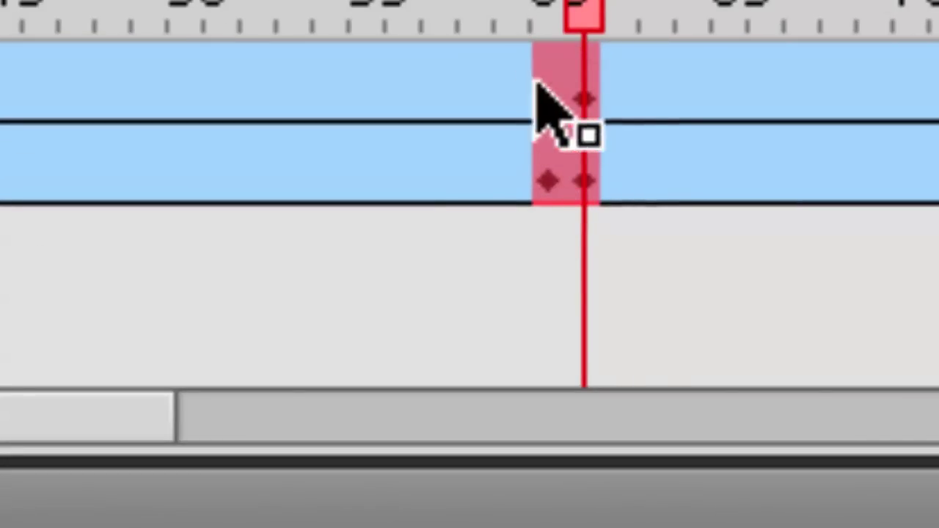
{"action": "left_click", "coordinate": [464, 272]}
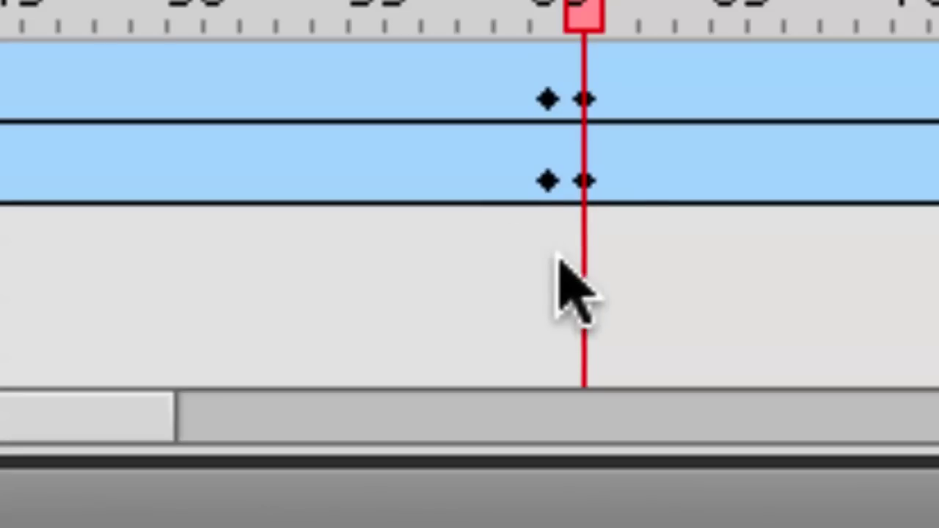
{"action": "left_click", "coordinate": [495, 10]}
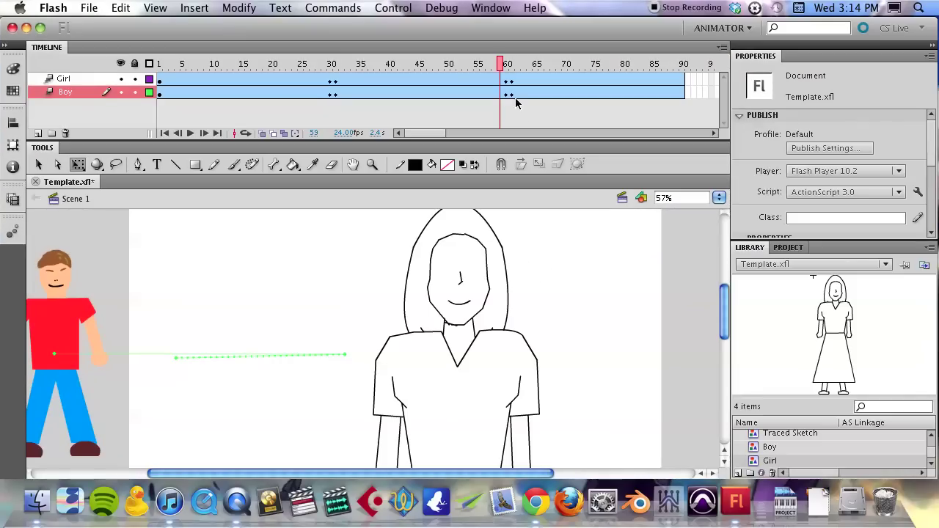
At frame 61, shrink the girl to a small figure at the stage's right edge
{"action": "left_click_drag", "start_coordinate": [503, 67], "coordinate": [512, 67]}
{"action": "left_click", "coordinate": [423, 338]}
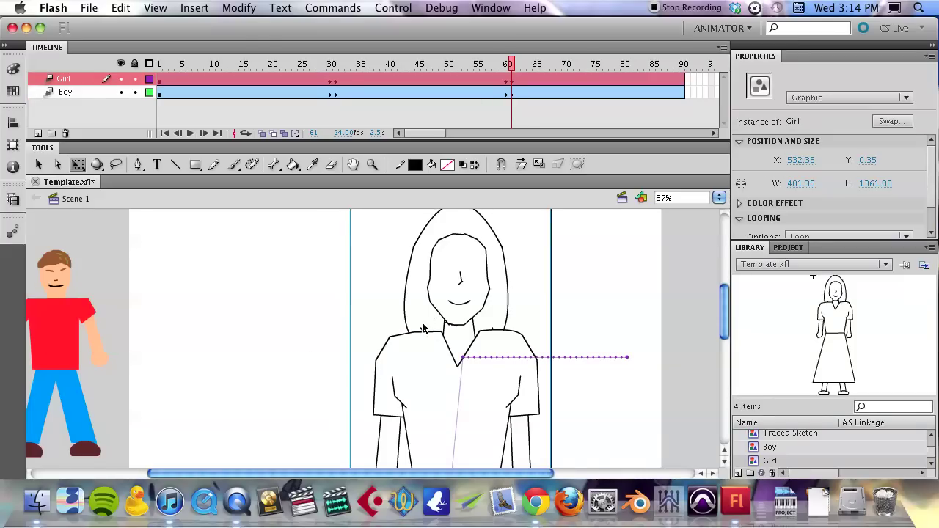
{"action": "left_click_drag", "start_coordinate": [416, 335], "coordinate": [566, 354]}
{"action": "left_click_drag", "start_coordinate": [498, 224], "coordinate": [562, 310]}
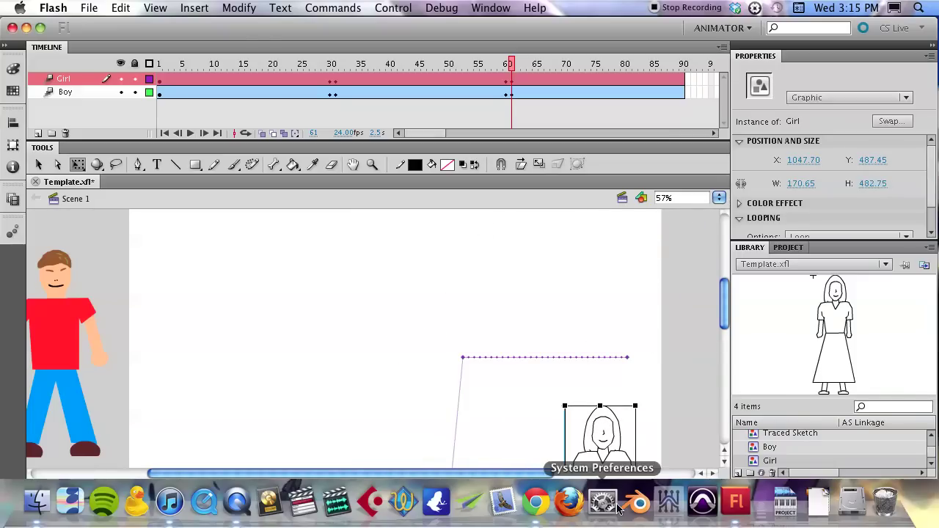
{"action": "left_click_drag", "start_coordinate": [593, 445], "coordinate": [709, 368]}
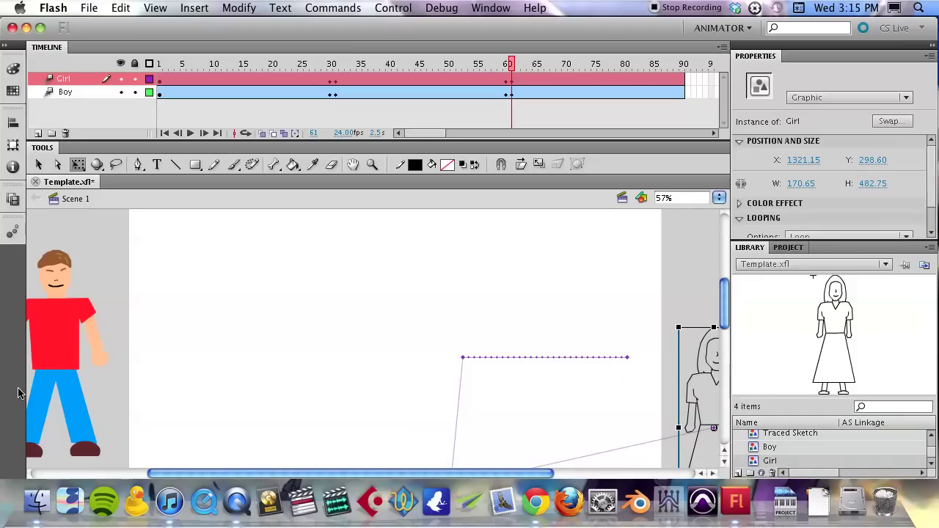
Bring the boy onto center stage and enlarge him into a close-up
{"action": "left_click_drag", "start_coordinate": [57, 351], "coordinate": [389, 465]}
{"action": "left_click_drag", "start_coordinate": [333, 371], "coordinate": [248, 116]}
{"action": "left_click_drag", "start_coordinate": [432, 375], "coordinate": [422, 374]}
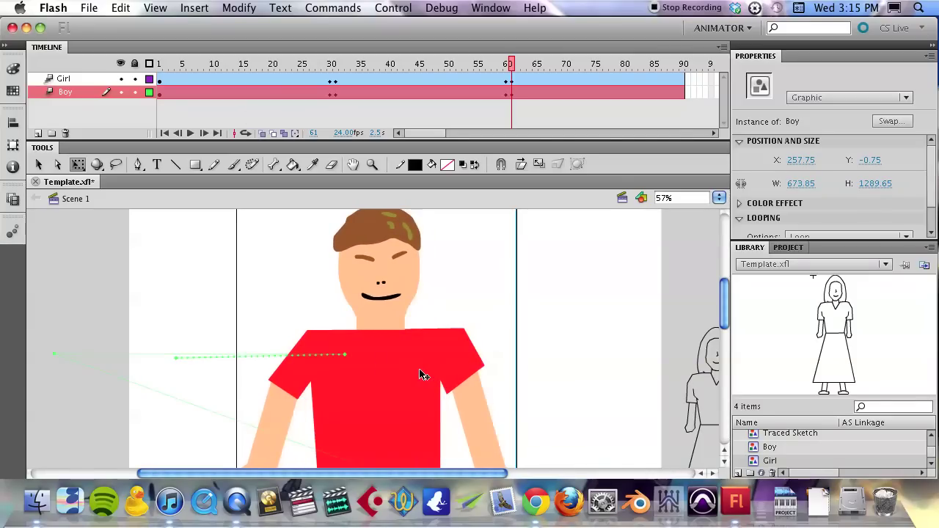
{"action": "left_click", "coordinate": [107, 299]}
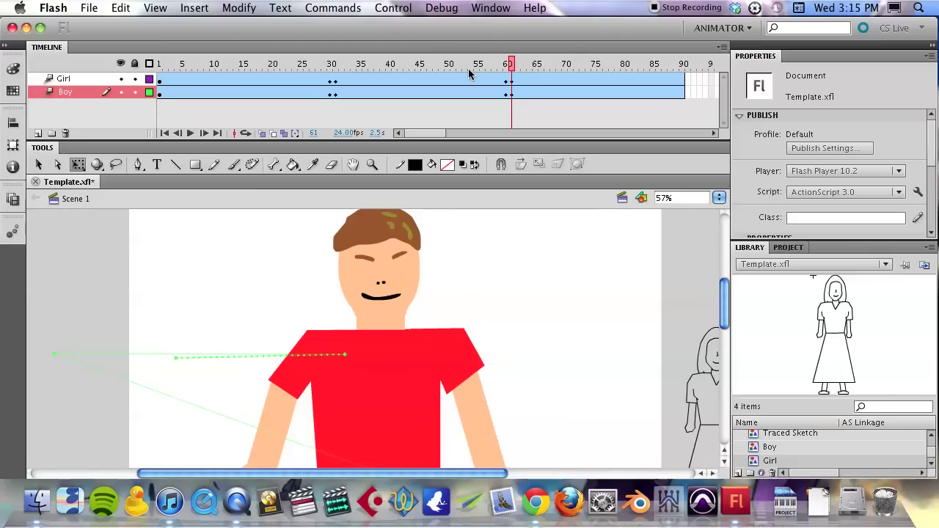
{"action": "key", "text": "super+Return"}
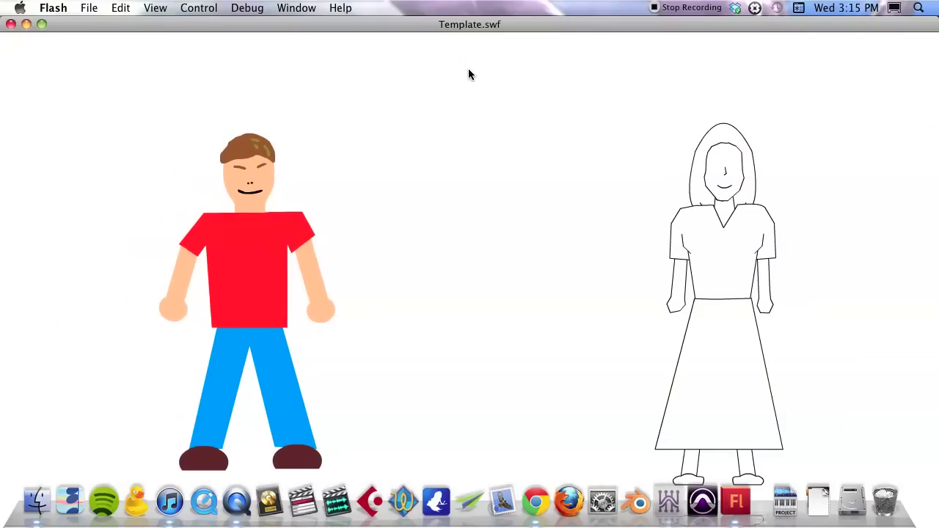
Close the test movie window and scrub the timeline from frame 31 to review
{"action": "key", "text": "super+w"}
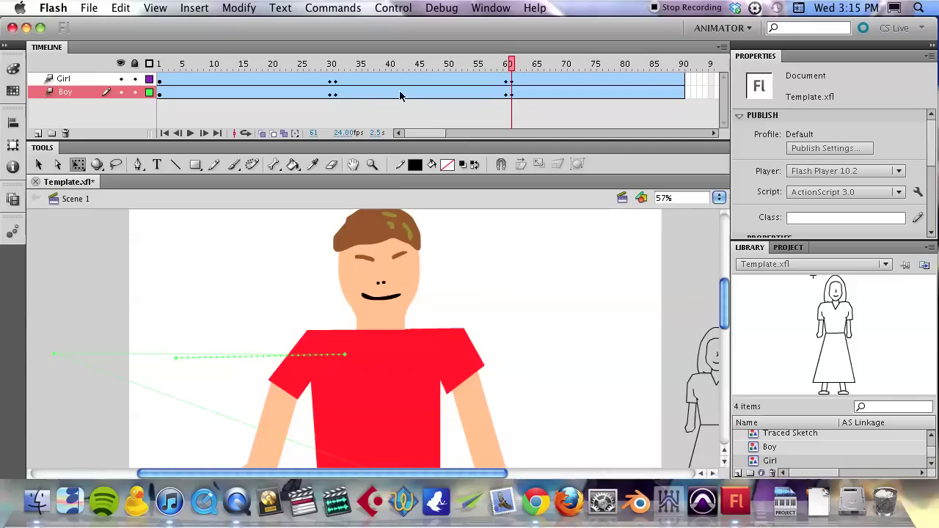
{"action": "left_click", "coordinate": [334, 65]}
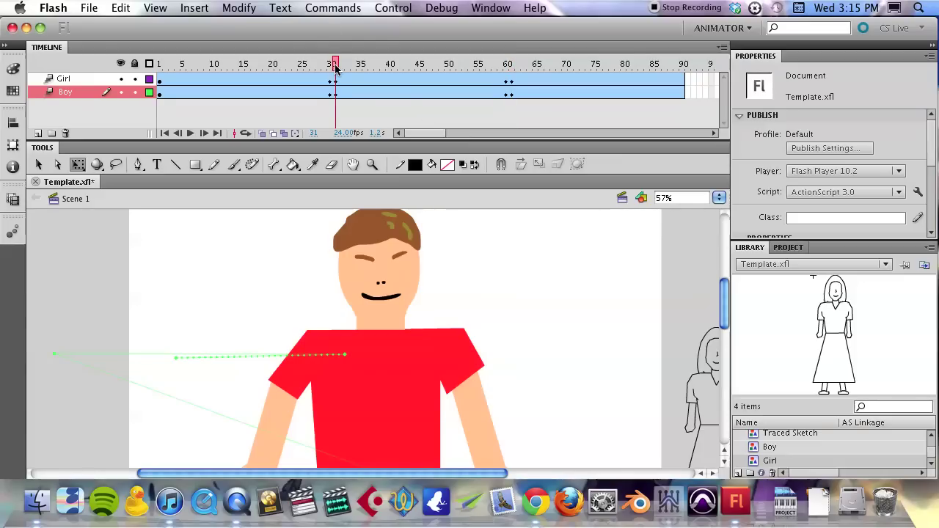
{"action": "left_click_drag", "start_coordinate": [334, 64], "coordinate": [335, 64]}
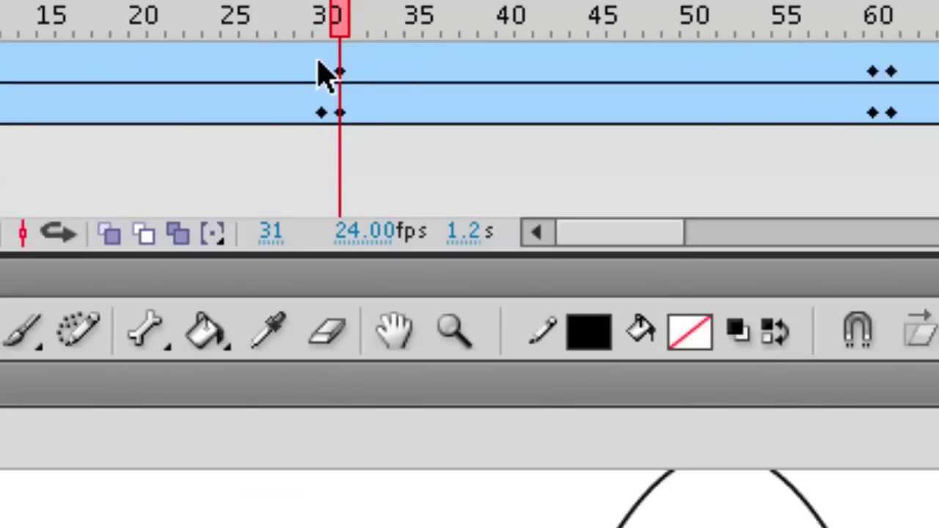
Check frame 30 on the Girl layer, then play the animation from frame 1
{"action": "left_click", "coordinate": [325, 74]}
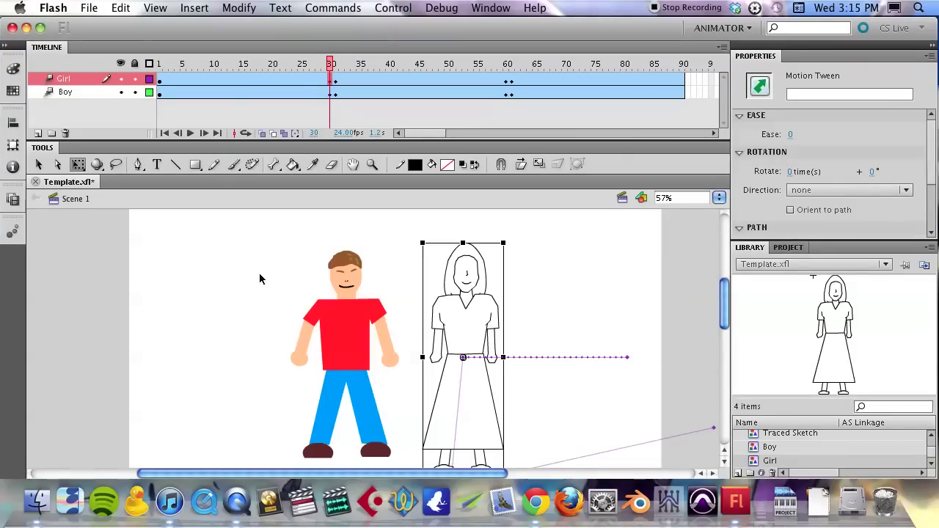
{"action": "left_click", "coordinate": [159, 64]}
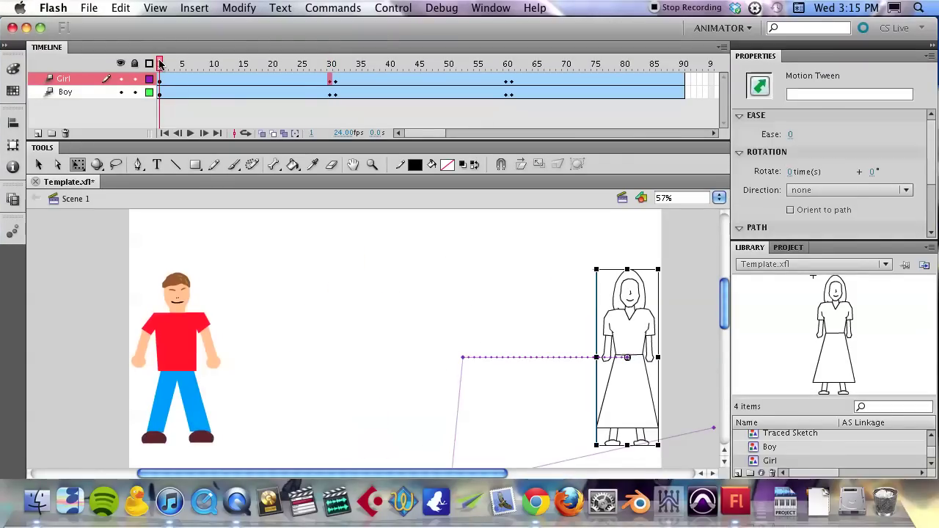
{"action": "key", "text": "Return"}
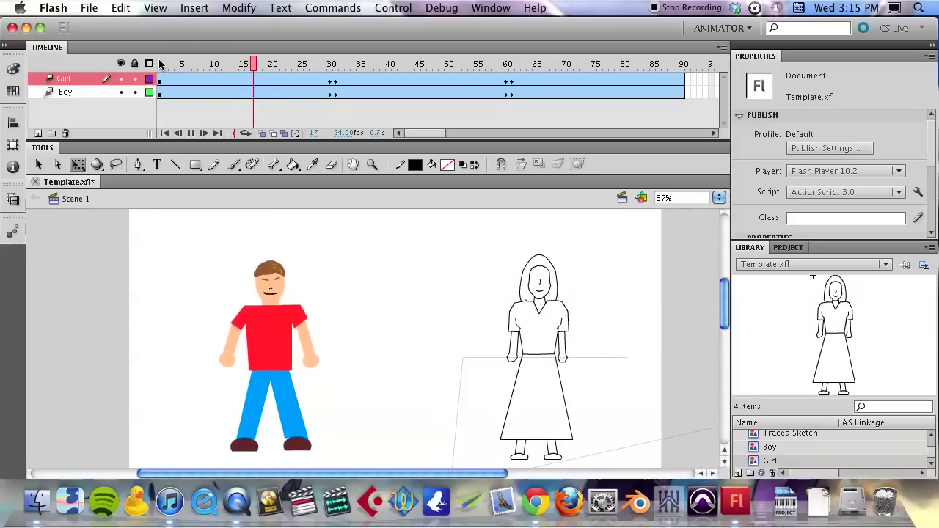